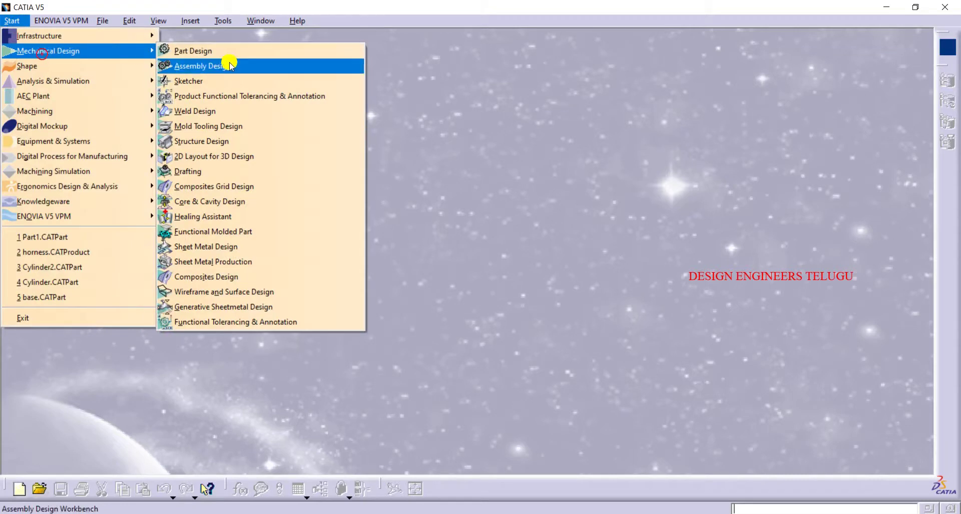
Step: Create a new hybrid-design part and open a sketch on the xy plane
left_click(229, 50)
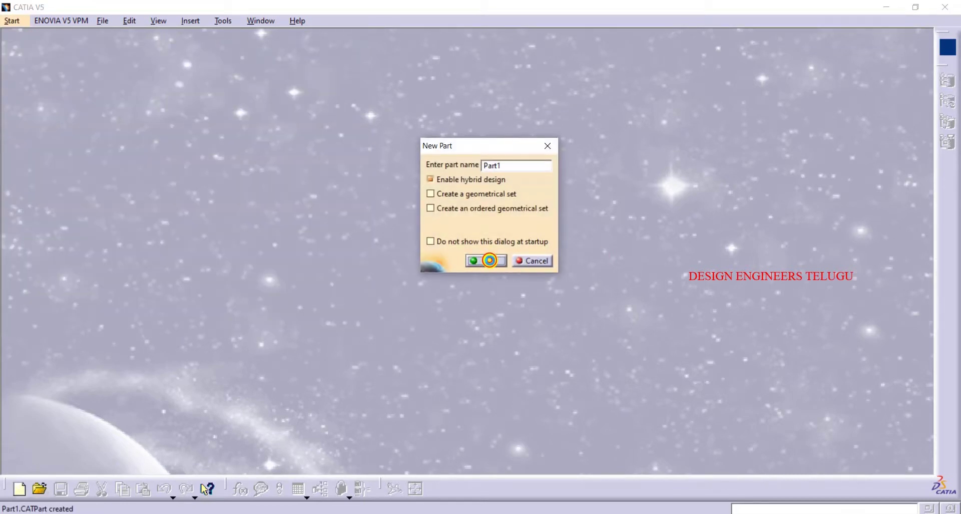
left_click(489, 260)
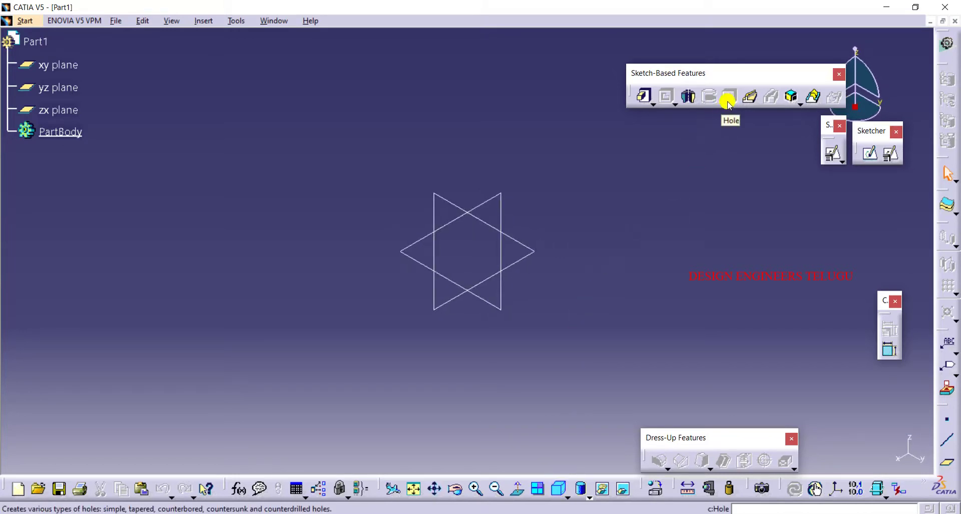
left_click(870, 153)
left_click(526, 253)
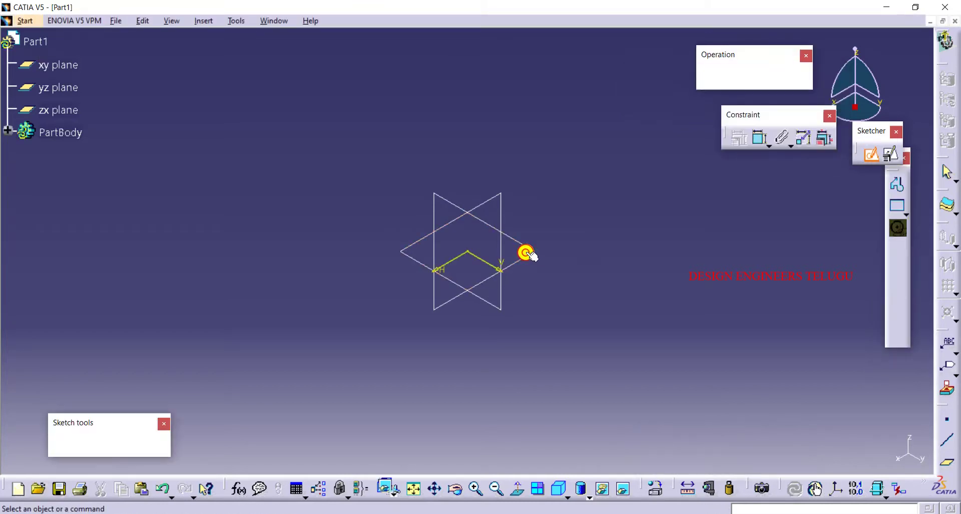
Step: Sketch a rectangle enclosing the origin and exit the sketch
left_click(909, 210)
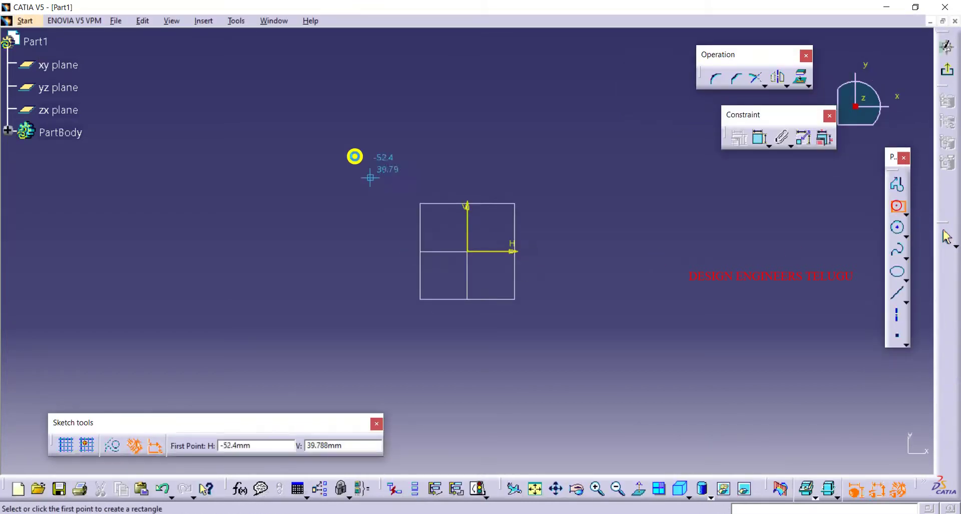
left_click(335, 143)
left_click(667, 385)
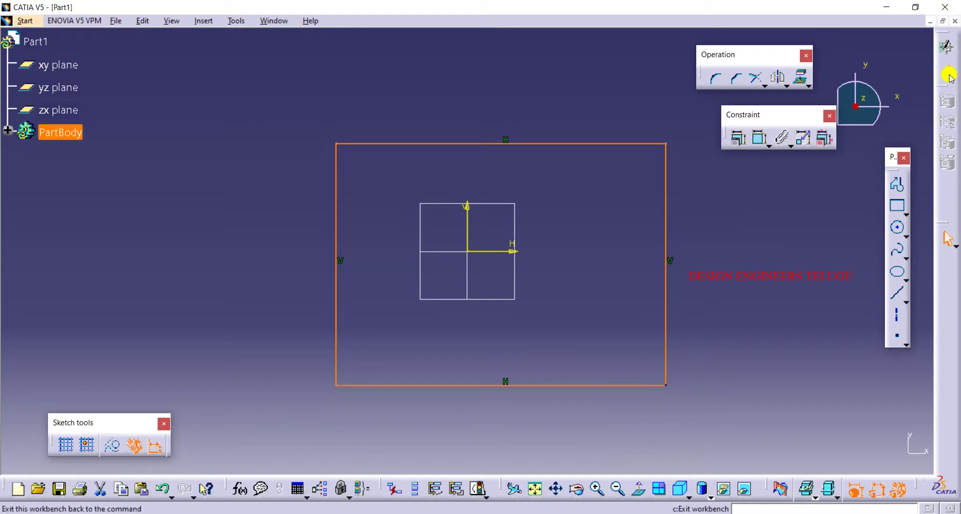
key("ctrl+z")
key("ctrl+z")
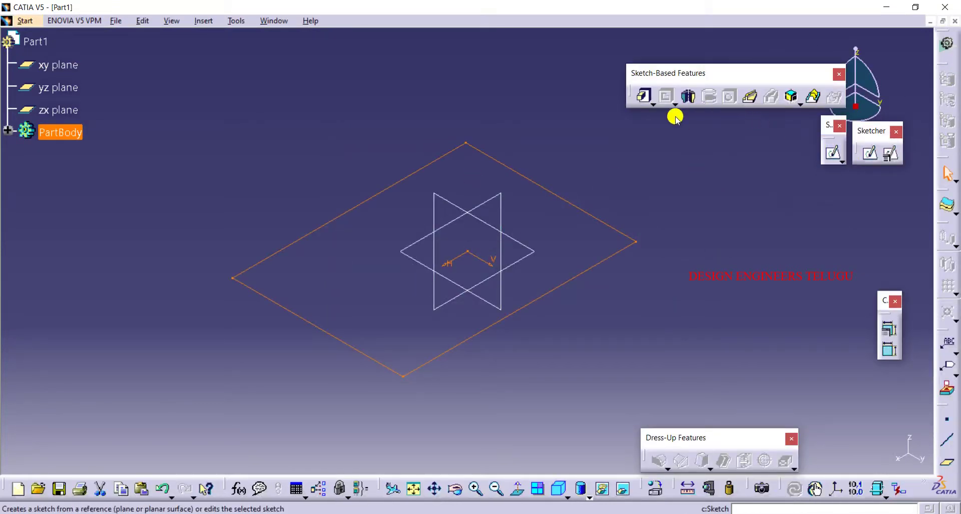
Step: Pad the rectangle with mirrored extent to a length of 51 mm
left_click(643, 96)
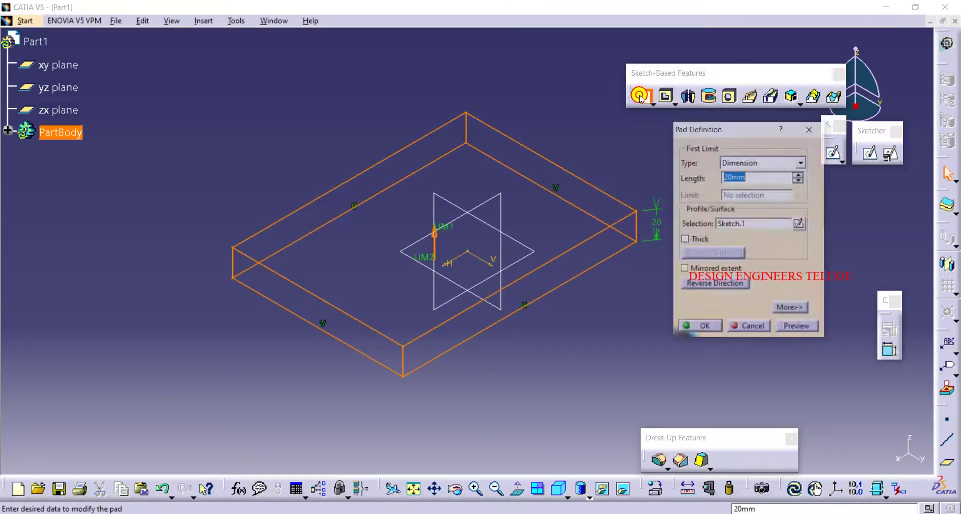
left_click(696, 269)
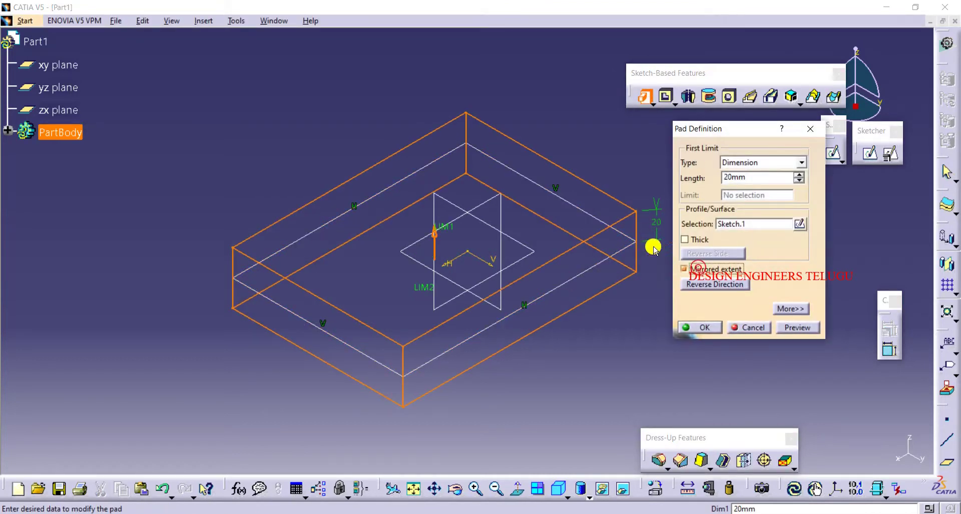
left_click_drag(442, 226, 458, 173)
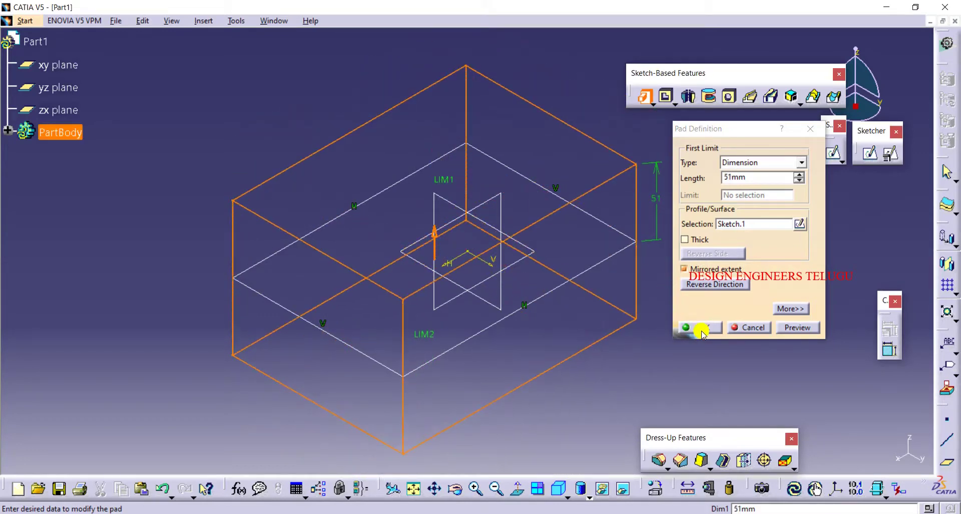
left_click(701, 328)
middle_click_drag(709, 257, 716, 223)
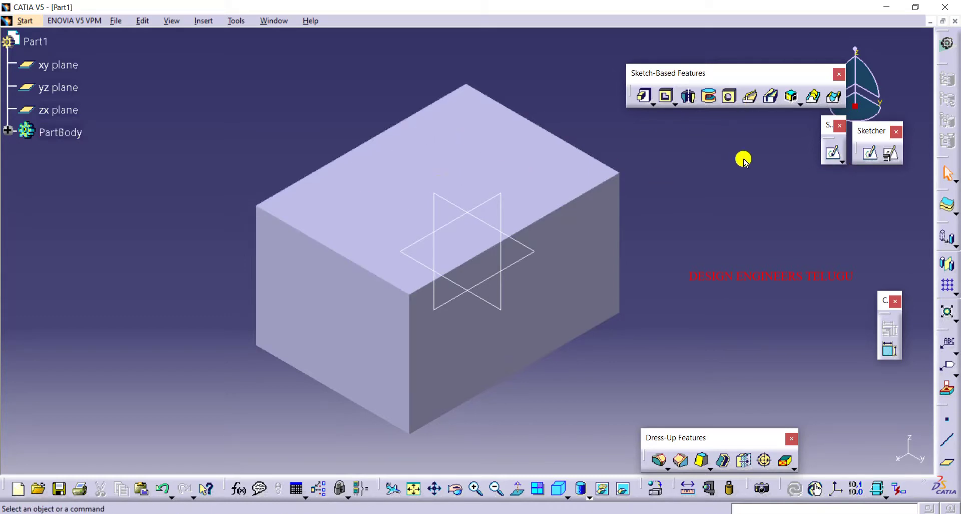
Step: Start a hole on the block's top face and review its extension, type and thread definition settings
left_click(731, 97)
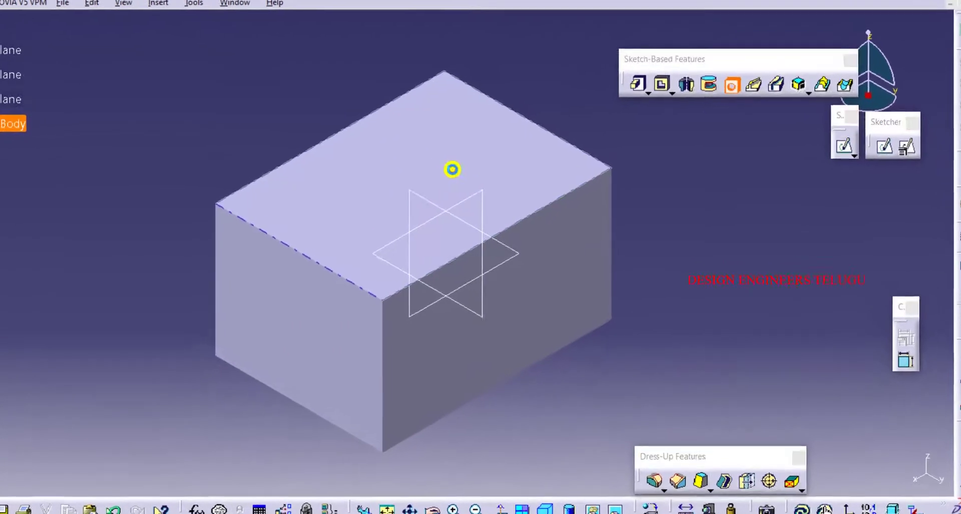
left_click(452, 170)
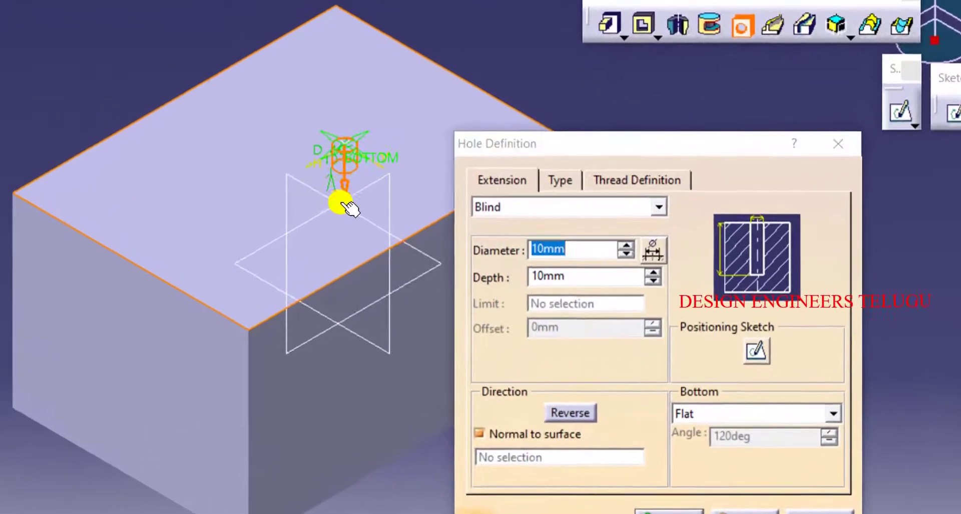
middle_click_drag(351, 208, 278, 154)
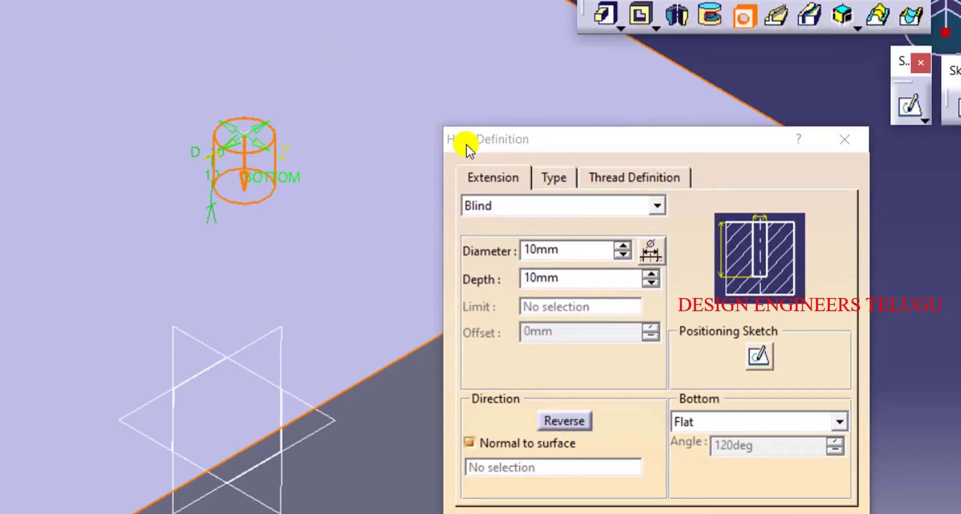
left_click_drag(540, 143, 551, 95)
left_click(513, 130)
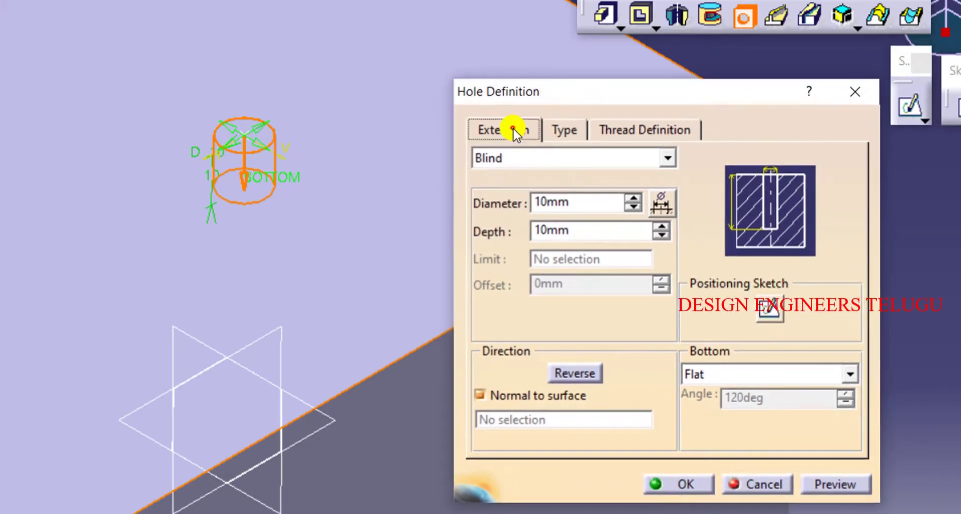
left_click(563, 130)
left_click(645, 130)
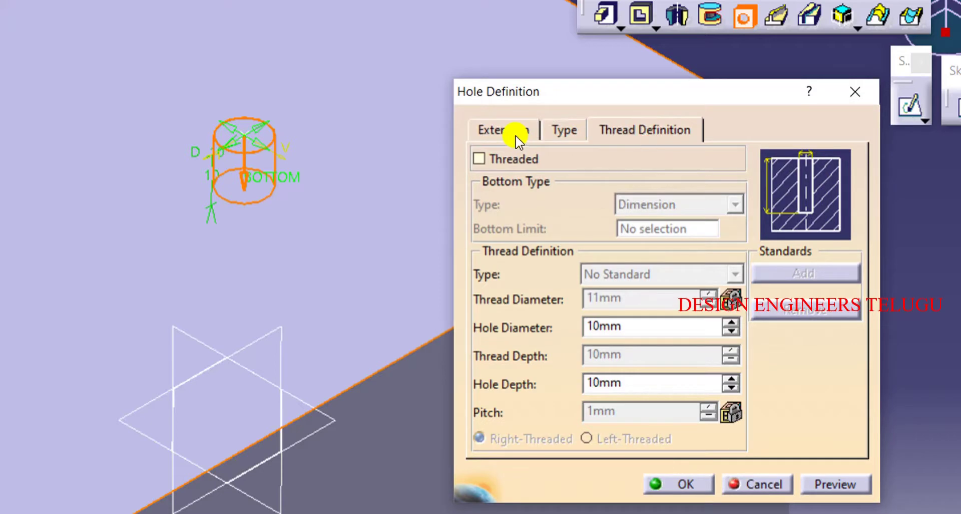
left_click(516, 134)
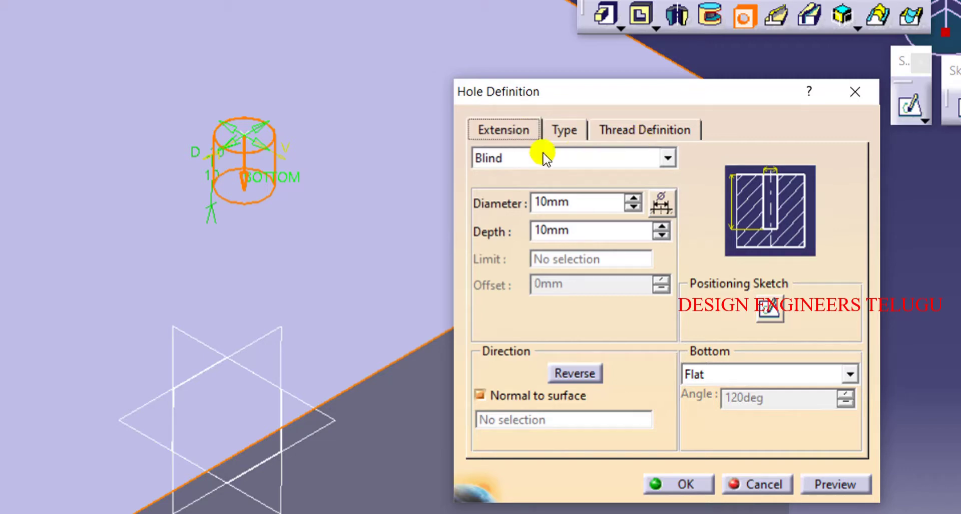
Step: Keep the hole's extension as Blind and set its diameter to 18 mm
left_click(574, 160)
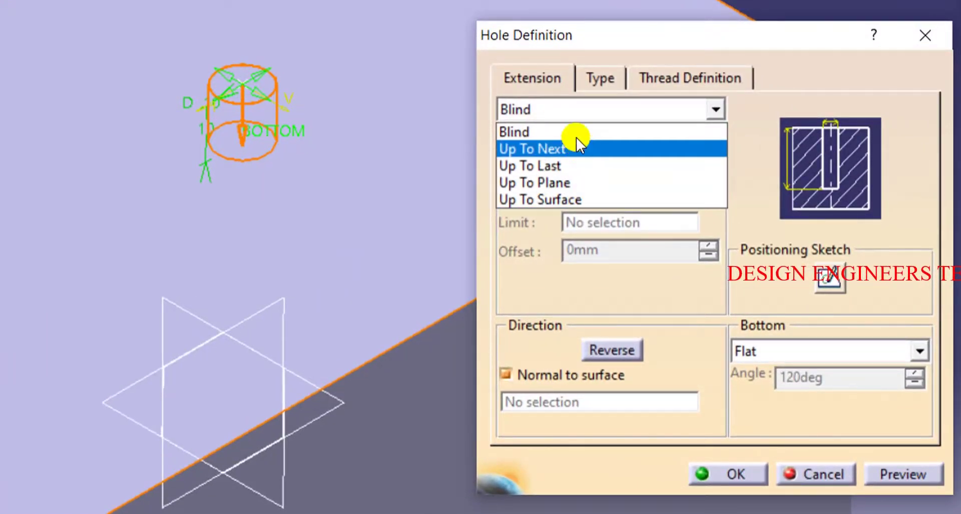
left_click(576, 132)
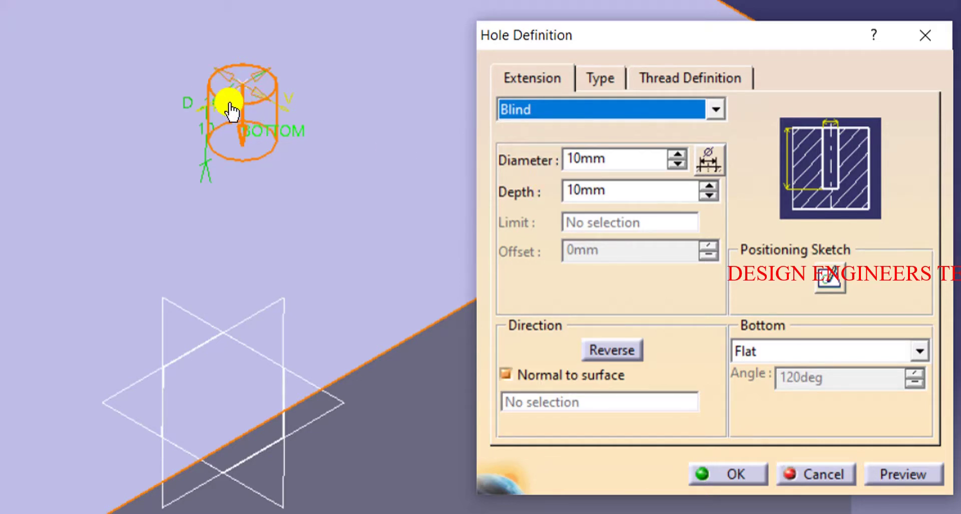
left_click(674, 153)
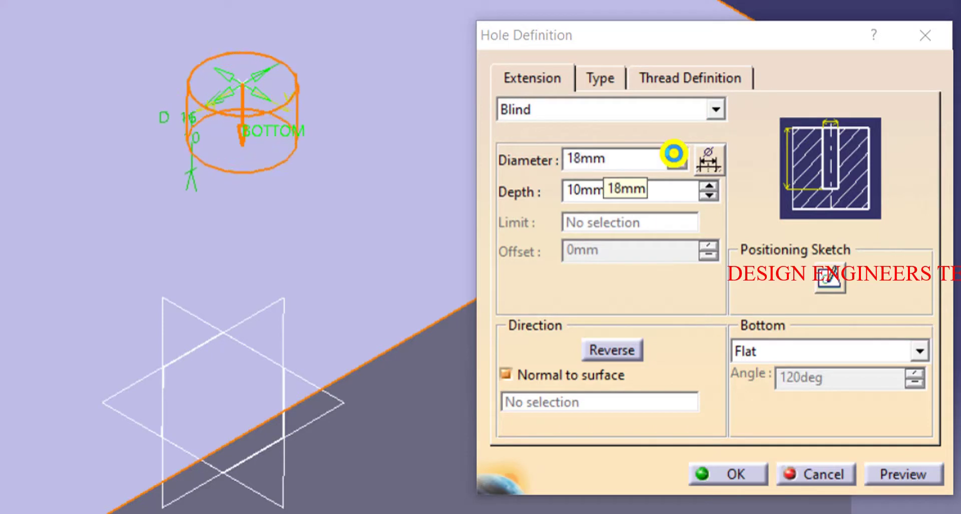
left_click(678, 165)
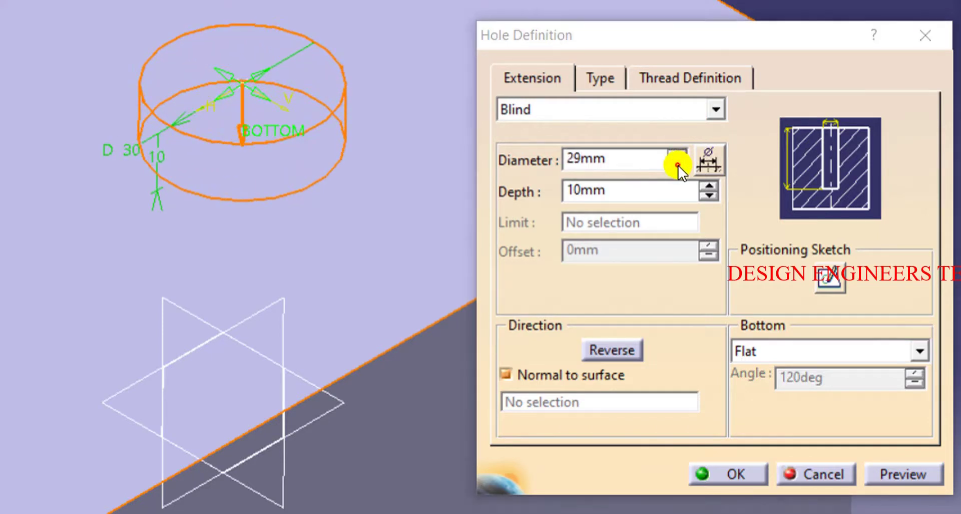
left_click(678, 164)
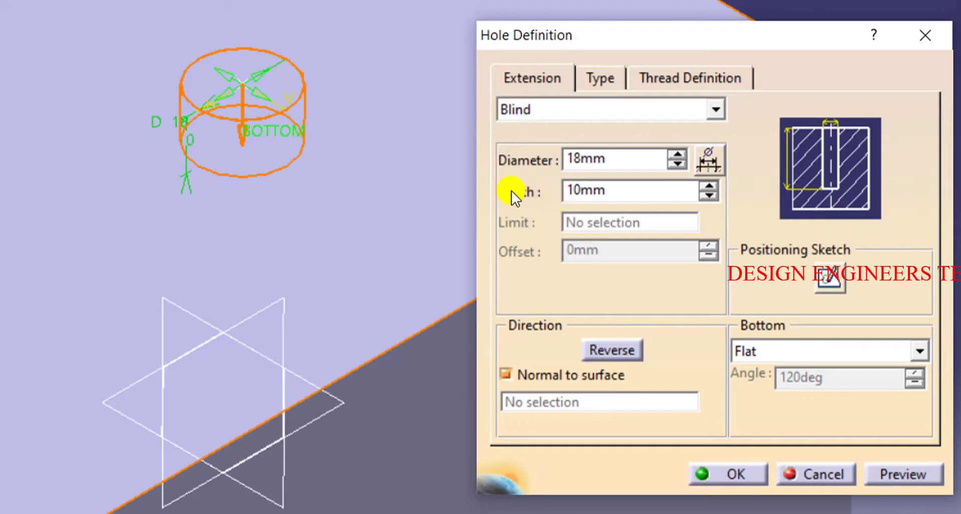
Step: Set the blind hole's depth to 25 mm and its diameter to 20 mm
left_click(708, 185)
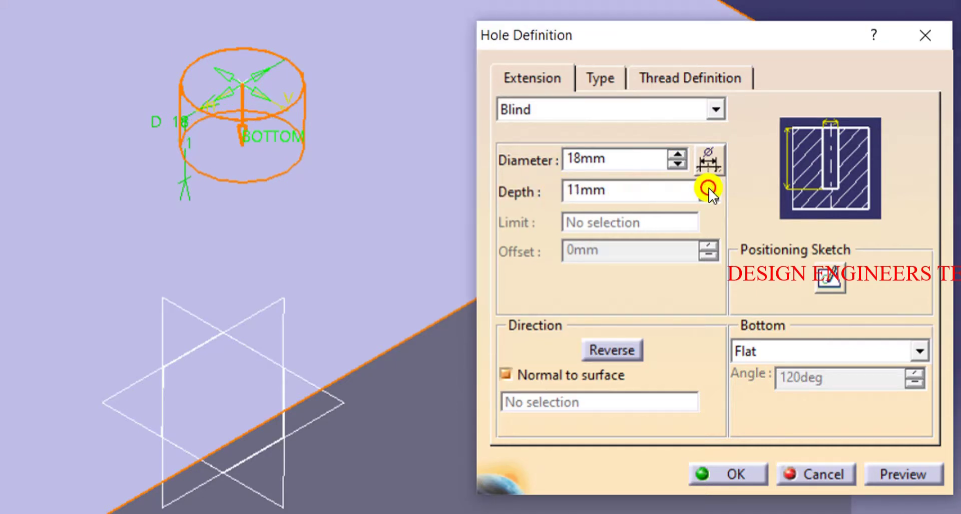
double_click(624, 182)
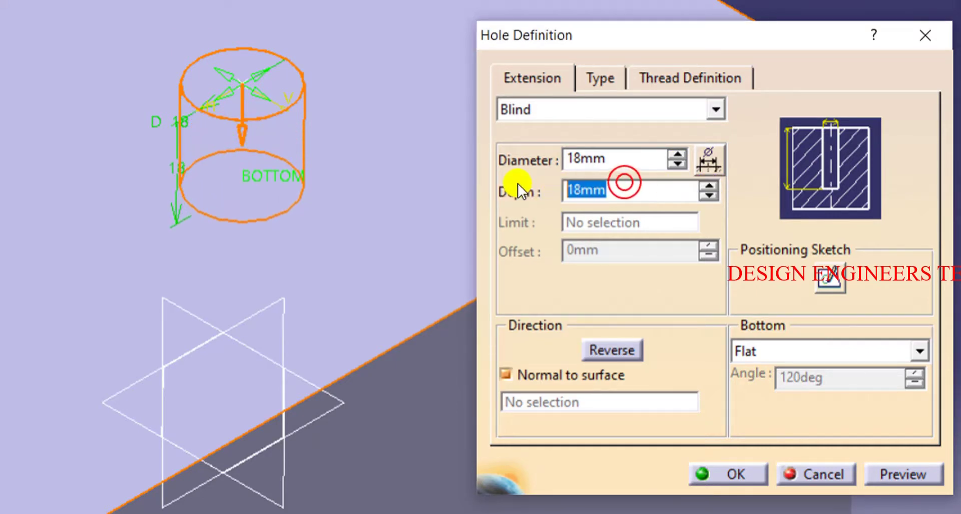
type("25")
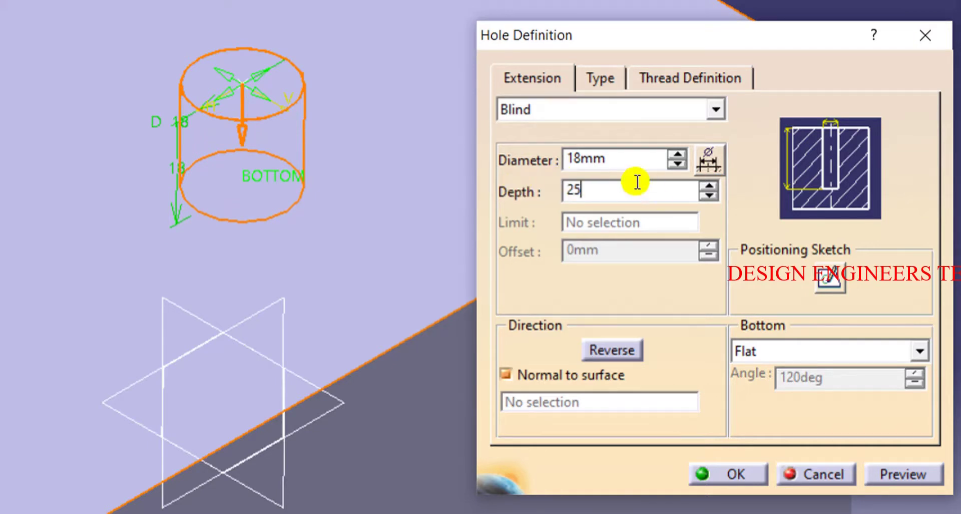
left_click(629, 155)
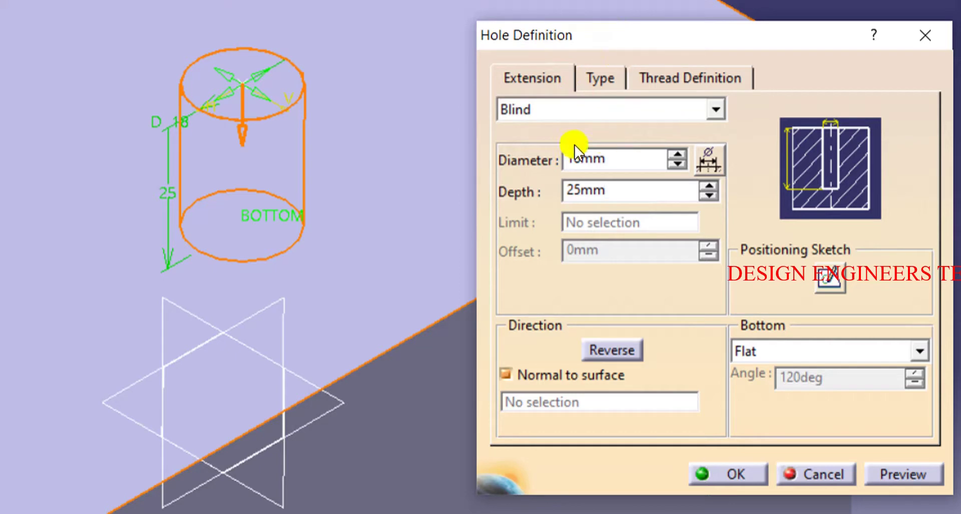
left_click(677, 154)
left_click(677, 154)
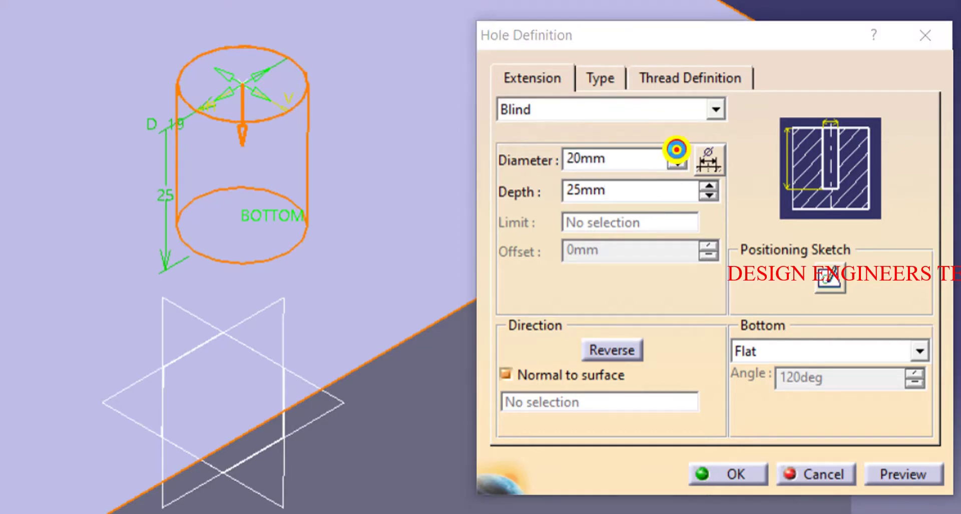
Step: Change the hole's extension from Blind to Up To Next
left_click(578, 114)
left_click(580, 145)
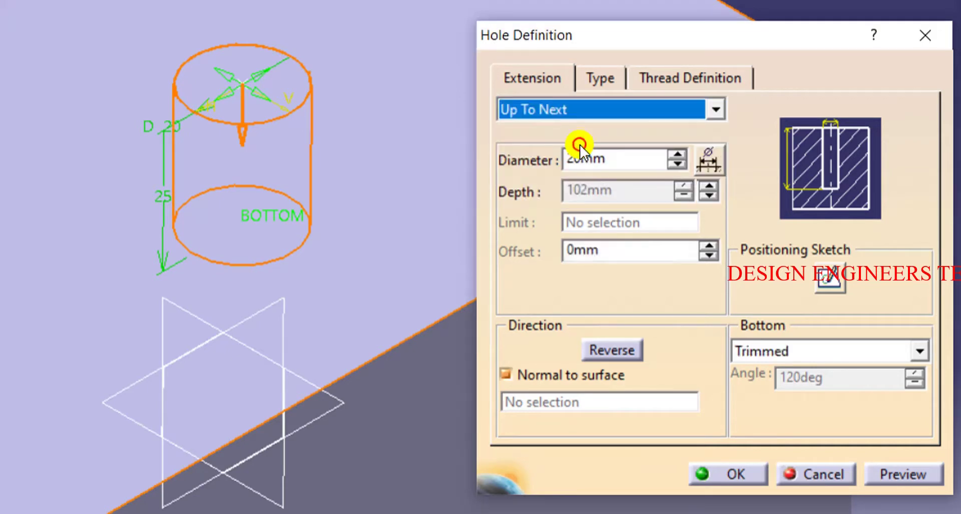
middle_click_drag(326, 96, 332, 165)
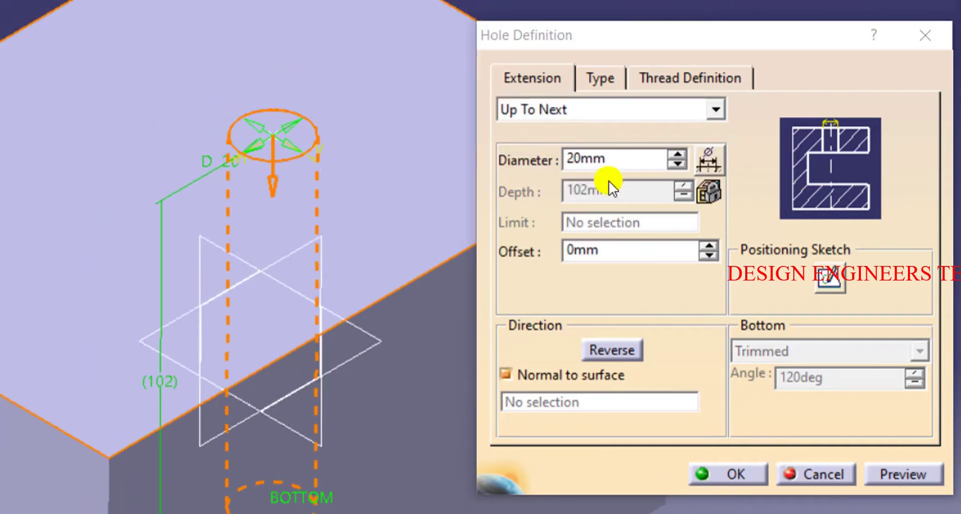
middle_click_drag(107, 284, 111, 397)
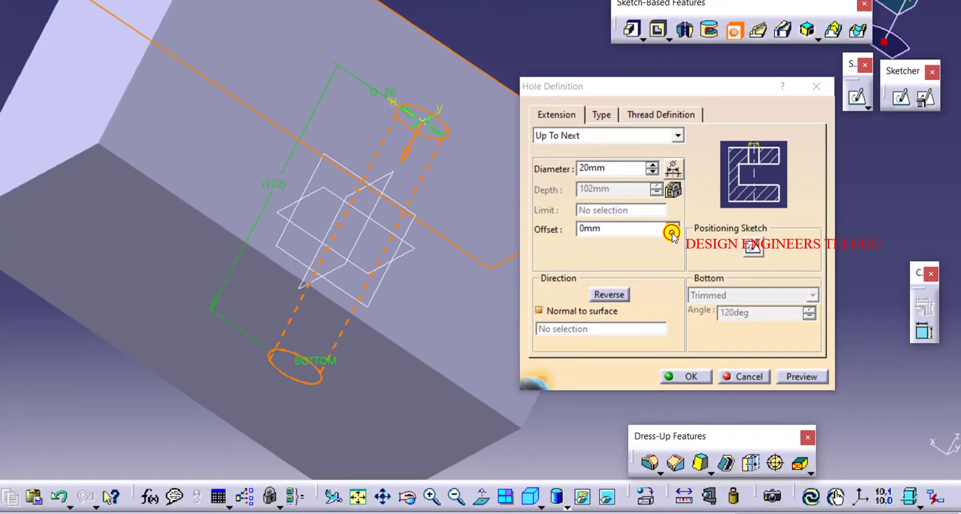
Step: Set the Up To Next hole's offset to -4 mm
left_click(671, 230)
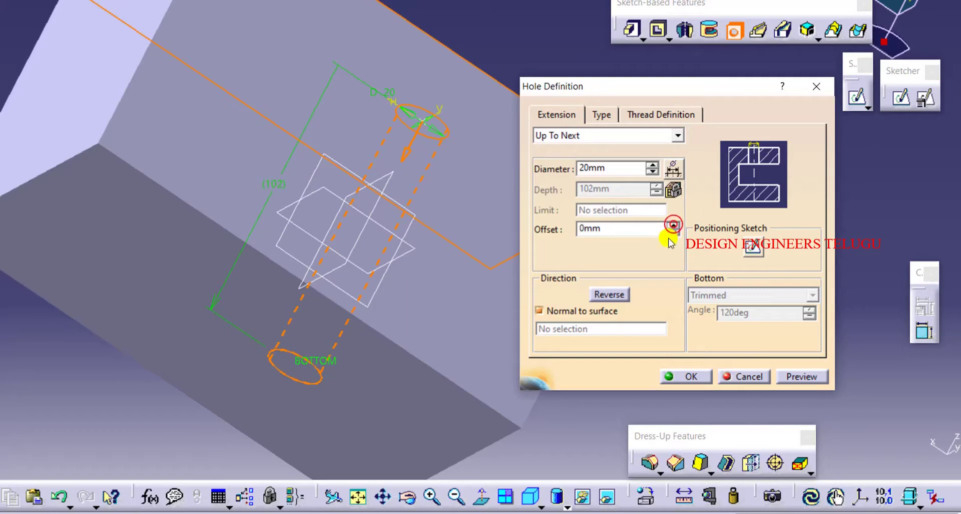
left_click(673, 232)
left_click(673, 232)
left_click(673, 232)
left_click(673, 232)
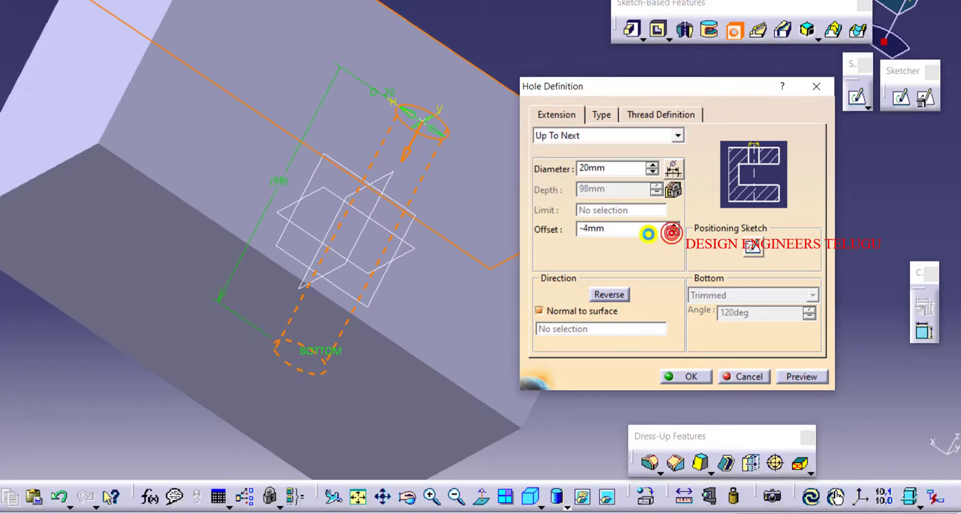
middle_click_drag(232, 202, 210, 281)
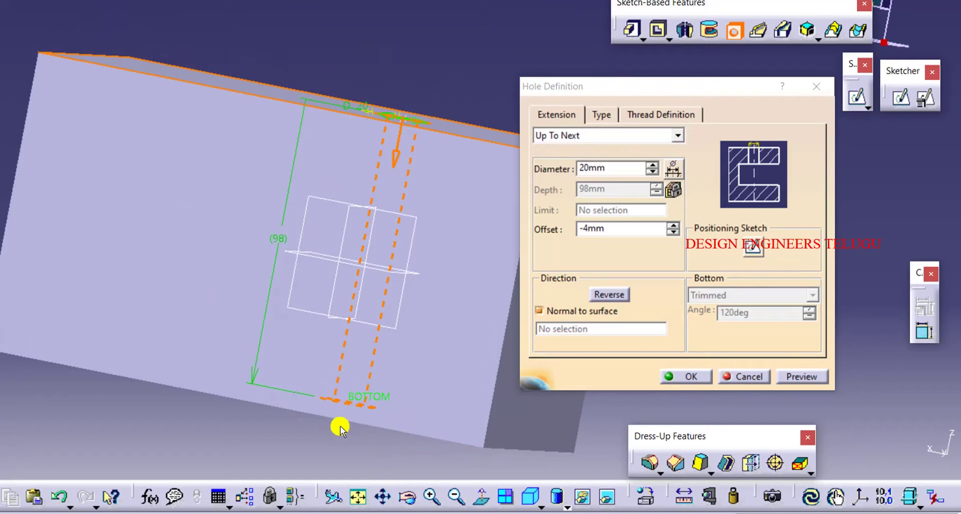
Step: Set the hole's offset to -3 mm while checking its bottom end from the block's side face
left_click(481, 495)
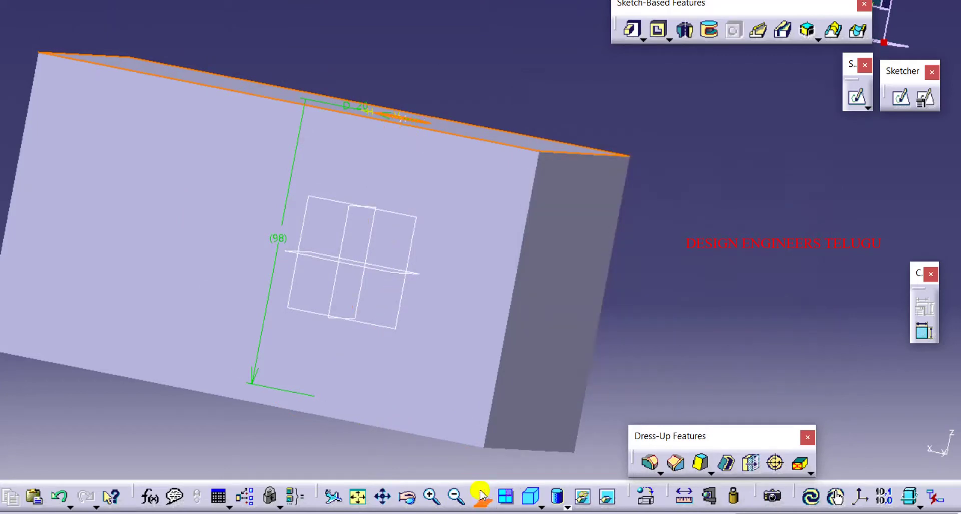
left_click(428, 378)
middle_click_drag(429, 381, 307, 408)
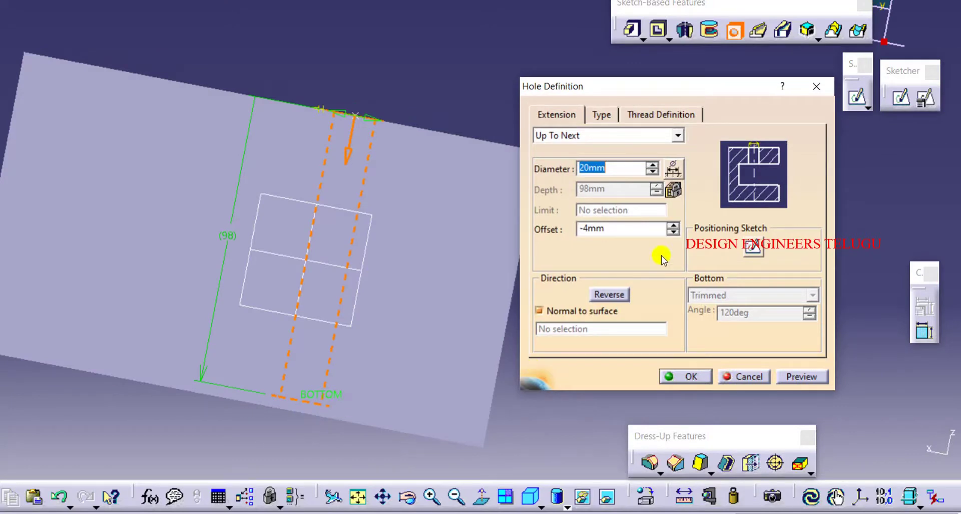
left_click(672, 226)
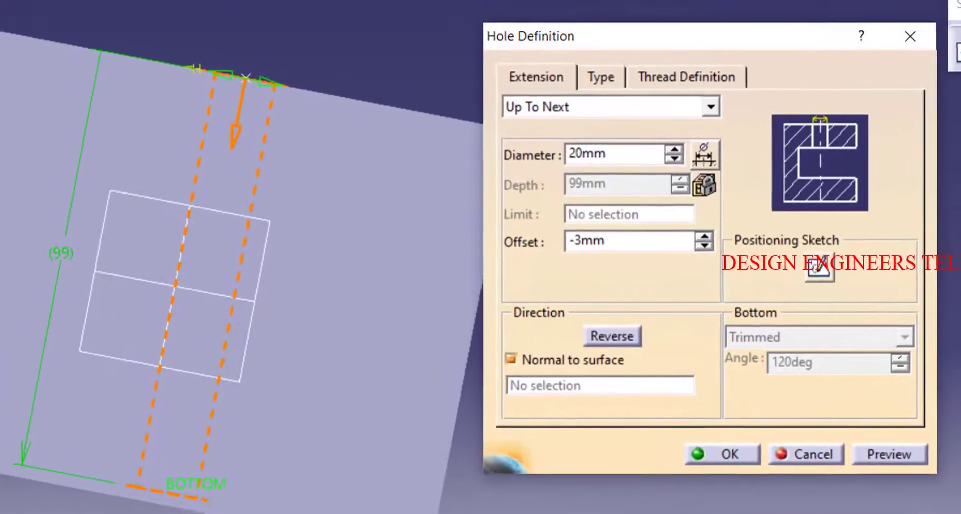
Step: Change the hole's extension from Up To Next to Up To Last
left_click(608, 100)
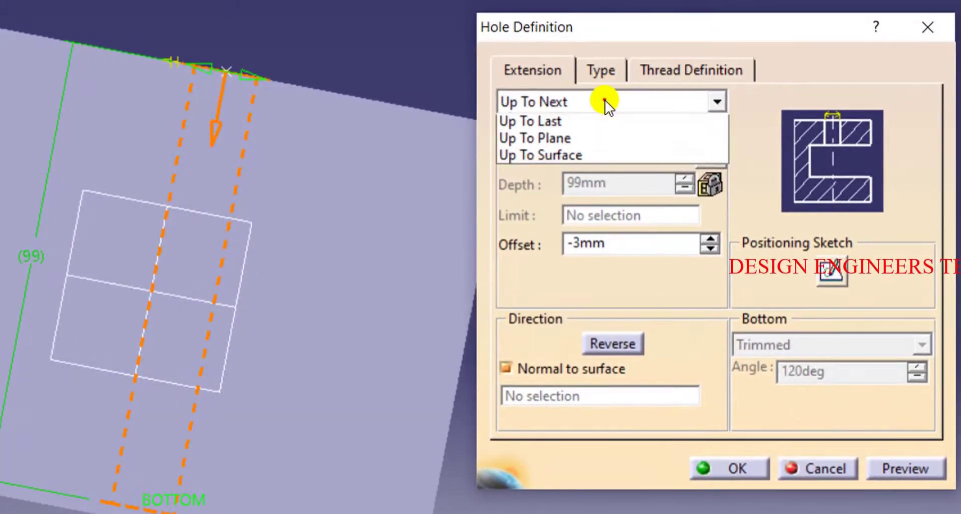
left_click(580, 155)
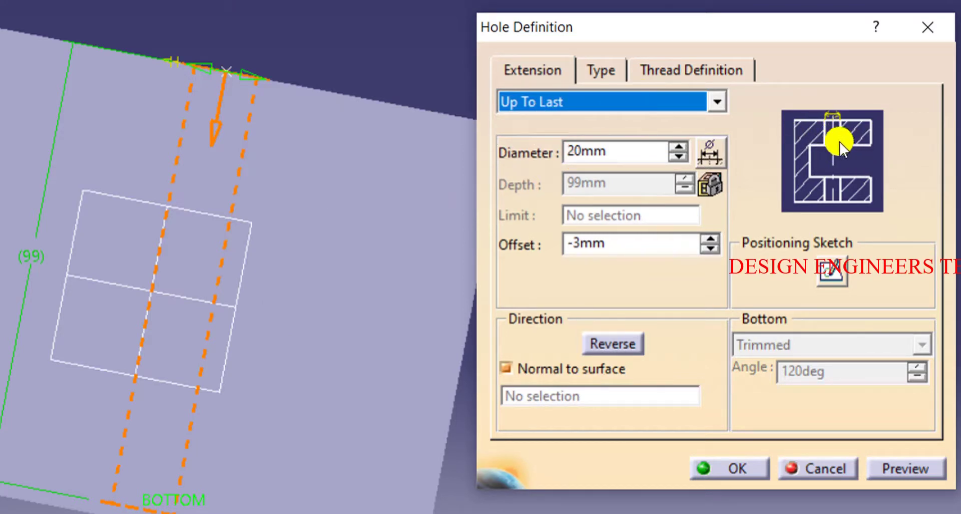
Step: Change the hole's extension to Up To Plane and set its offset to 0 mm
left_click(612, 100)
left_click(579, 172)
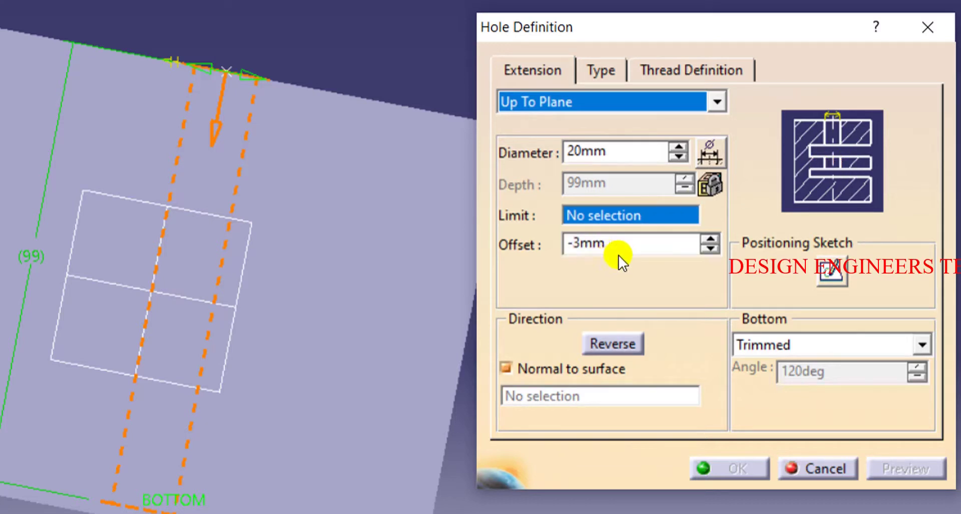
double_click(635, 243)
type("0")
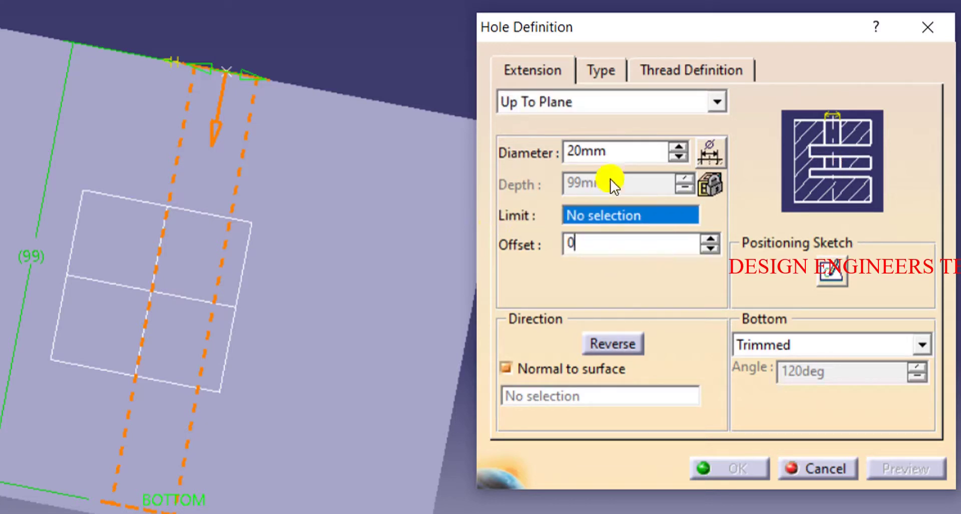
Step: Try the Up To Surface extension for the hole and return it to Blind
left_click(605, 105)
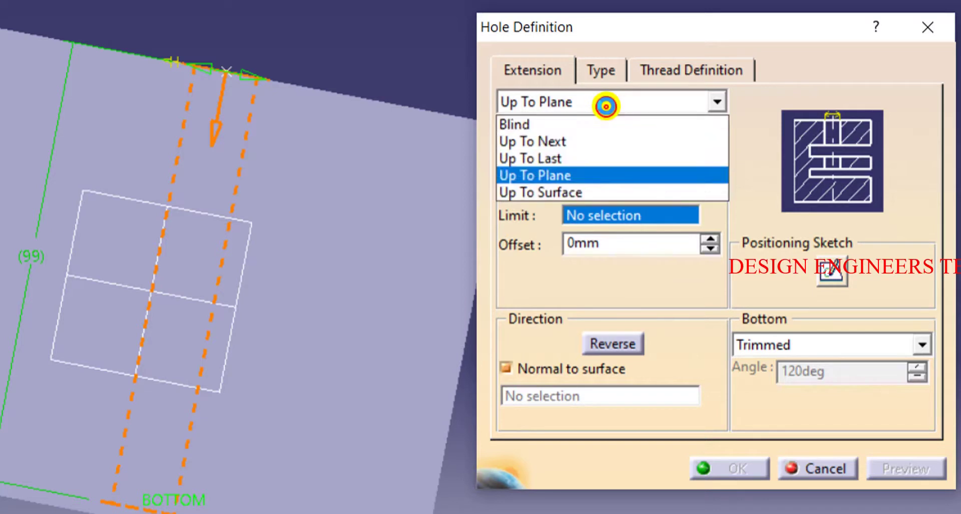
left_click(600, 186)
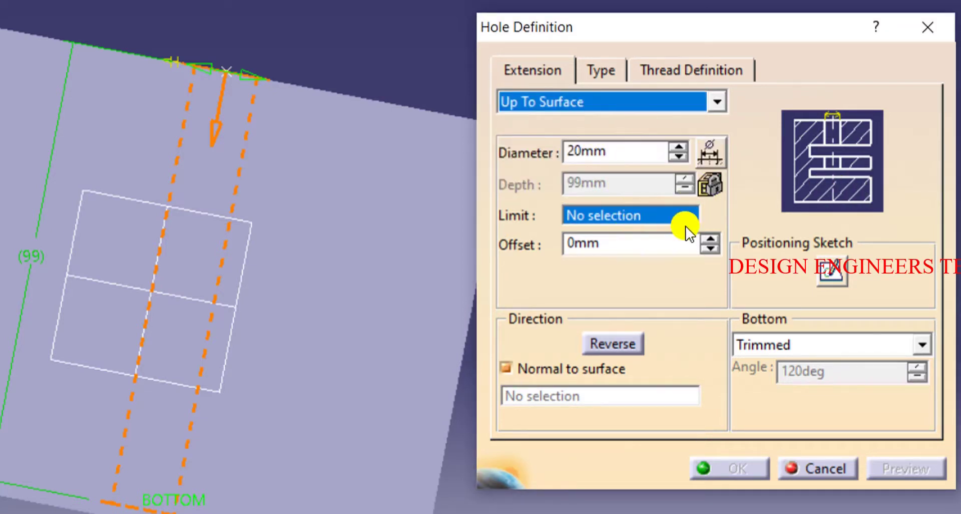
left_click(608, 106)
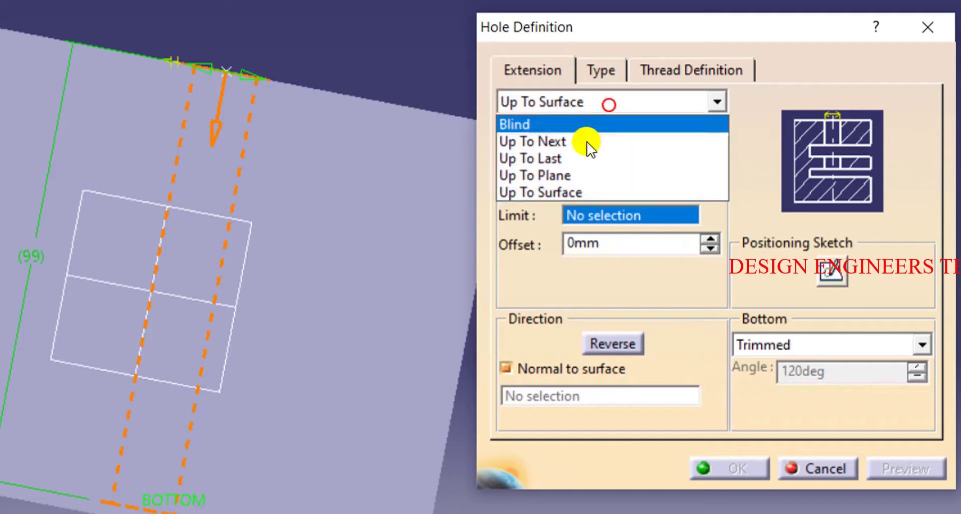
left_click(547, 127)
left_click(660, 186)
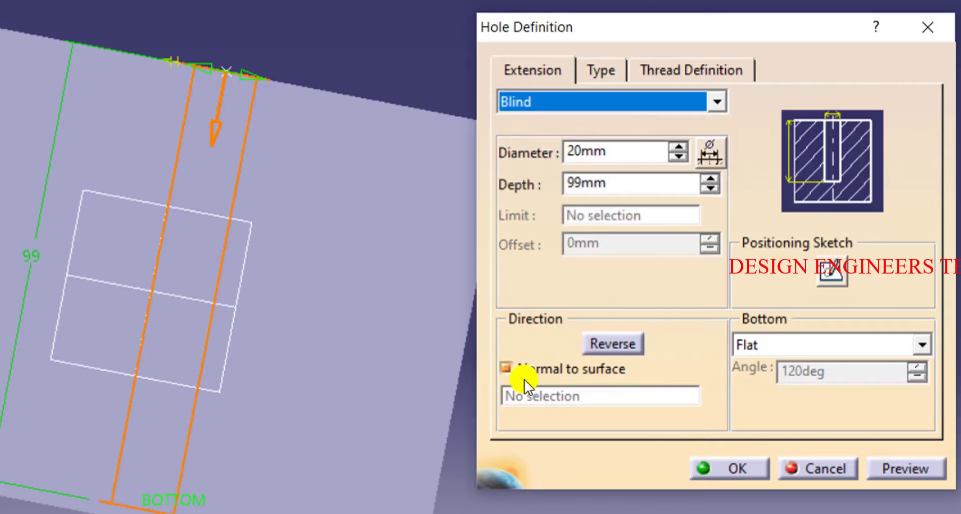
Step: Try the block's vertical front edge as the hole's direction instead of Normal to surface, and restore Normal to surface
middle_click_drag(165, 231, 137, 371)
middle_click_drag(273, 350, 322, 331)
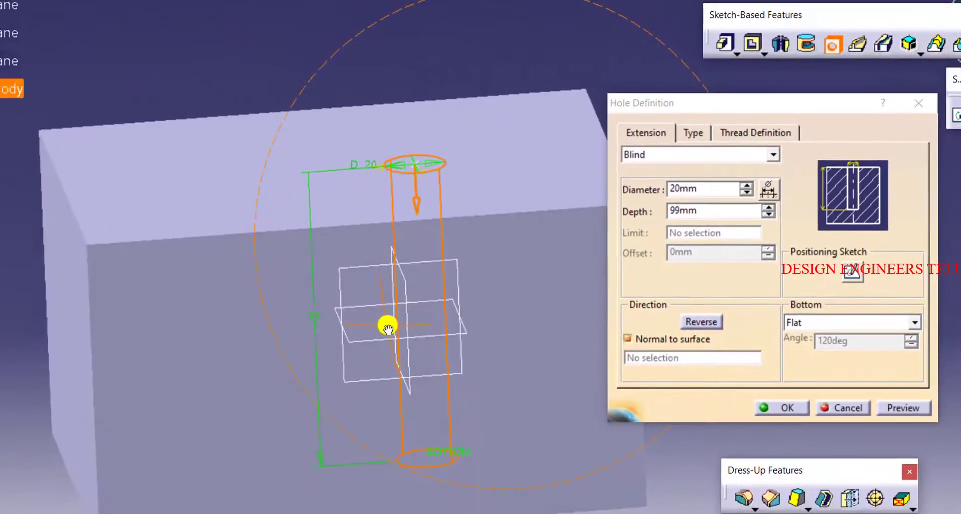
middle_click_drag(414, 323, 413, 323)
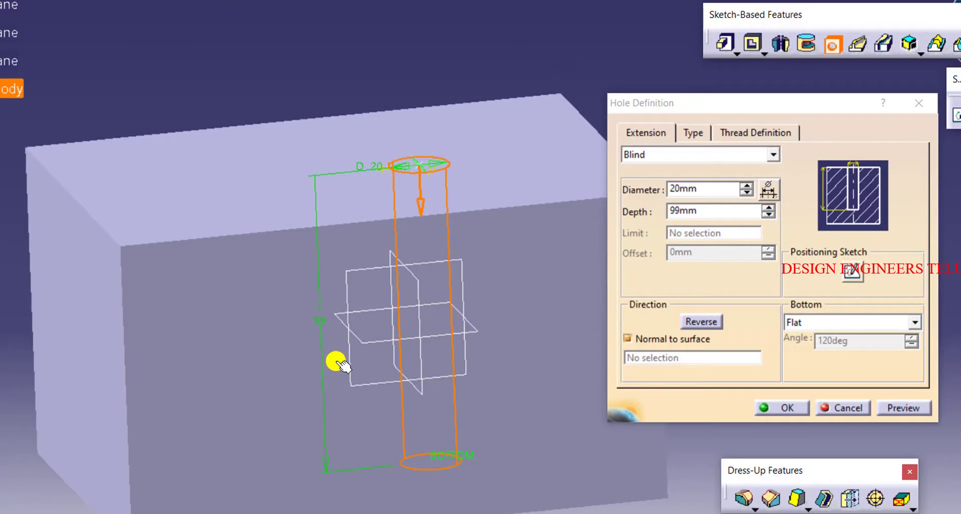
left_click(651, 340)
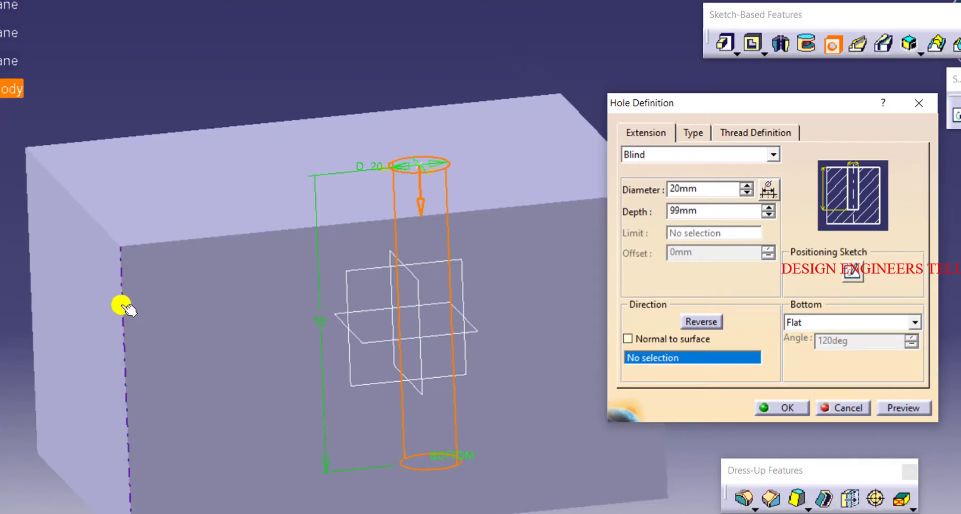
left_click(122, 304)
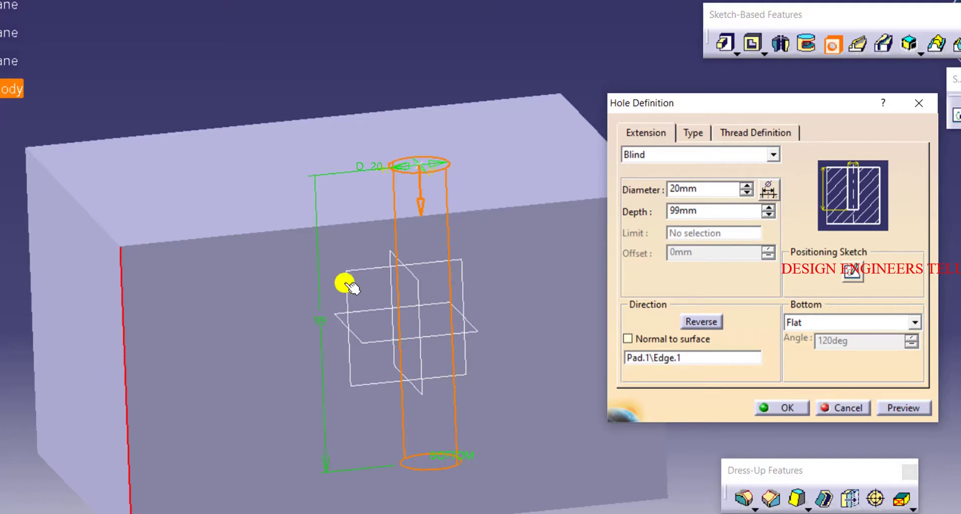
left_click(665, 337)
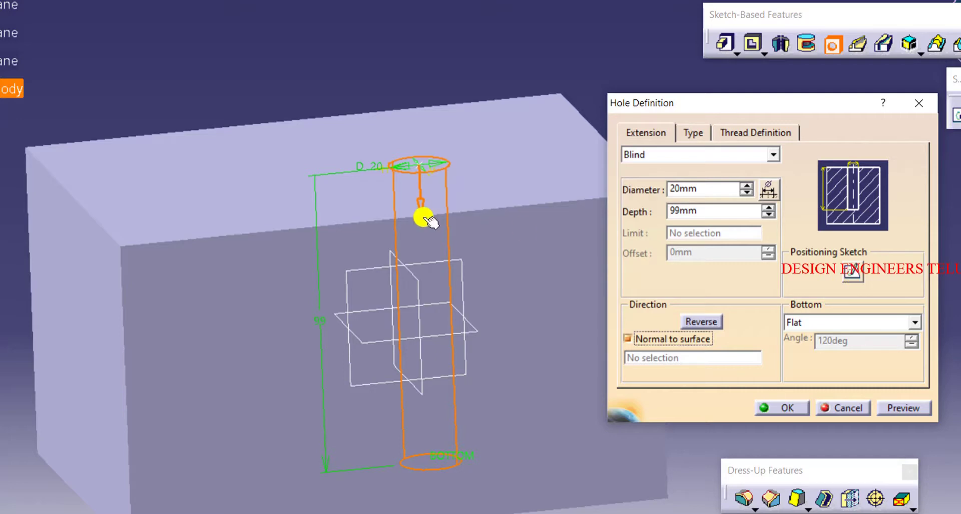
Step: Open the hole's positioning sketch and constrain the hole's centre point 50 mm from the face's left edge
middle_click_drag(420, 217, 479, 320)
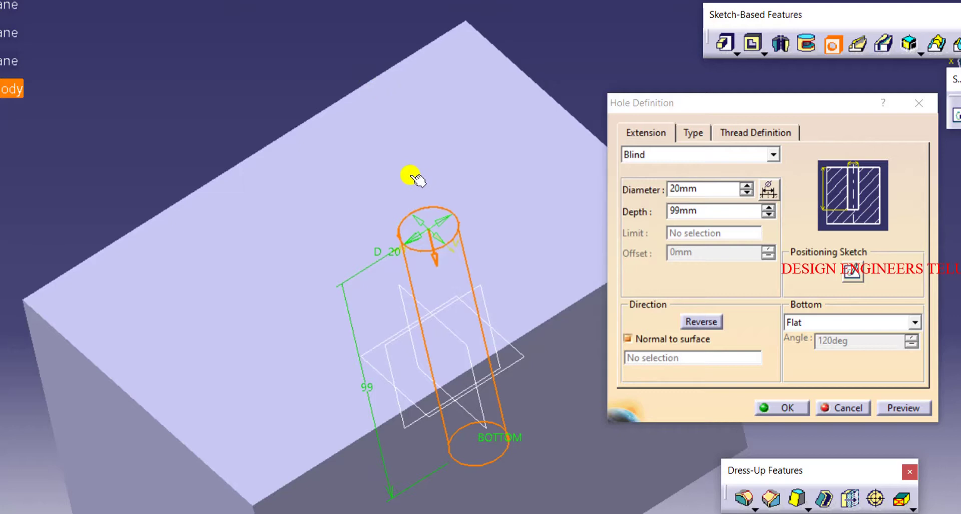
left_click(853, 275)
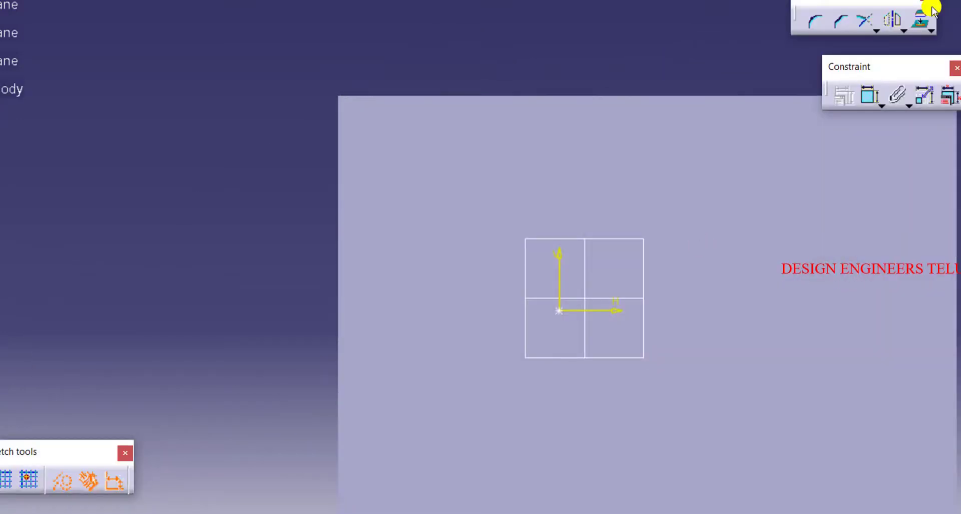
mouse_move(593, 42)
middle_mouse_down()
mouse_move(592, 58)
mouse_move(620, 31)
middle_mouse_up()
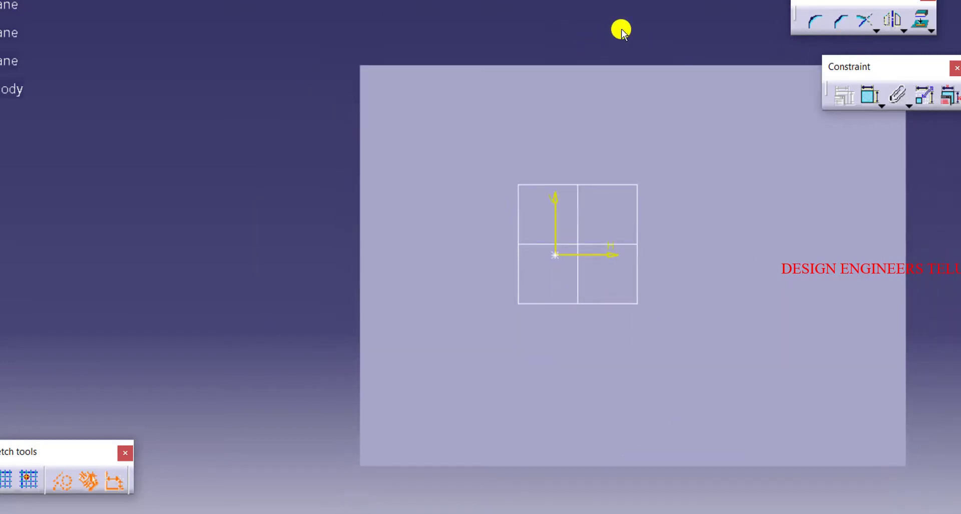
left_click(870, 98)
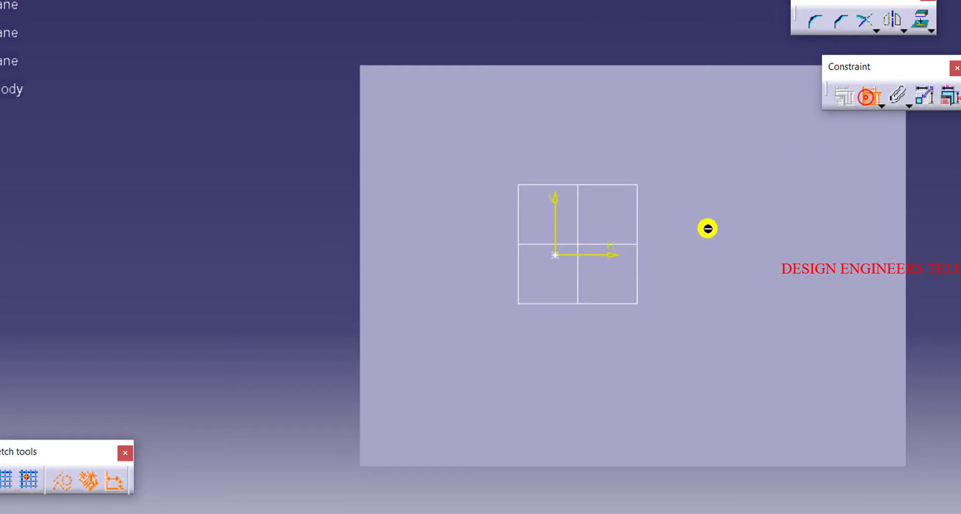
left_click(555, 256)
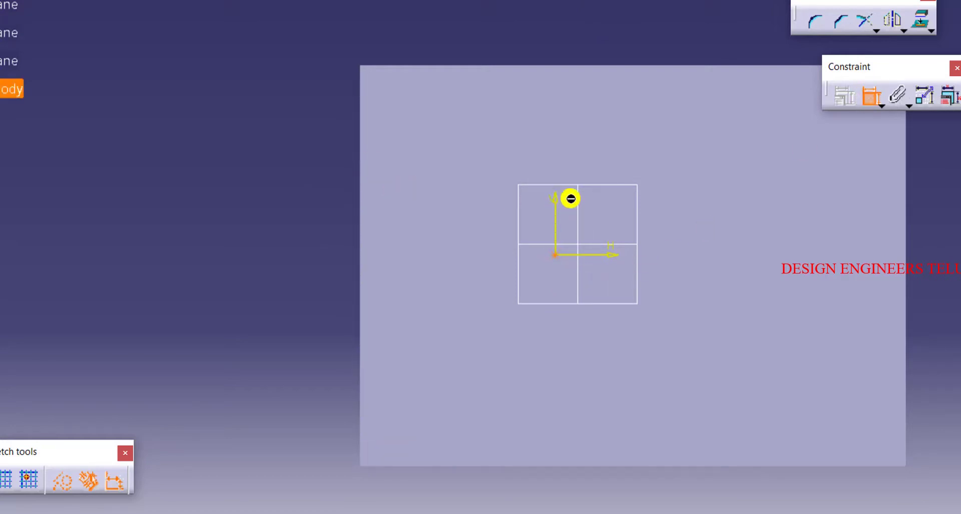
left_click(357, 141)
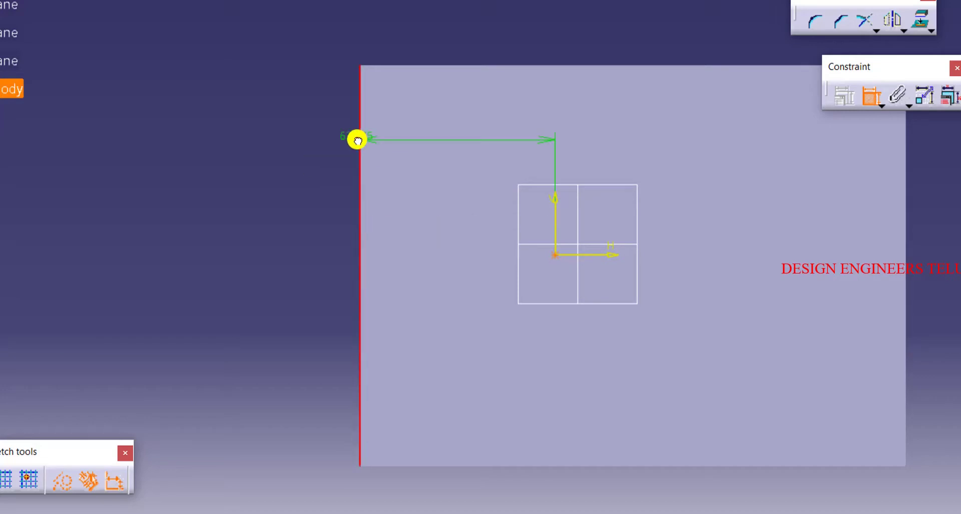
left_click(421, 14)
double_click(422, 14)
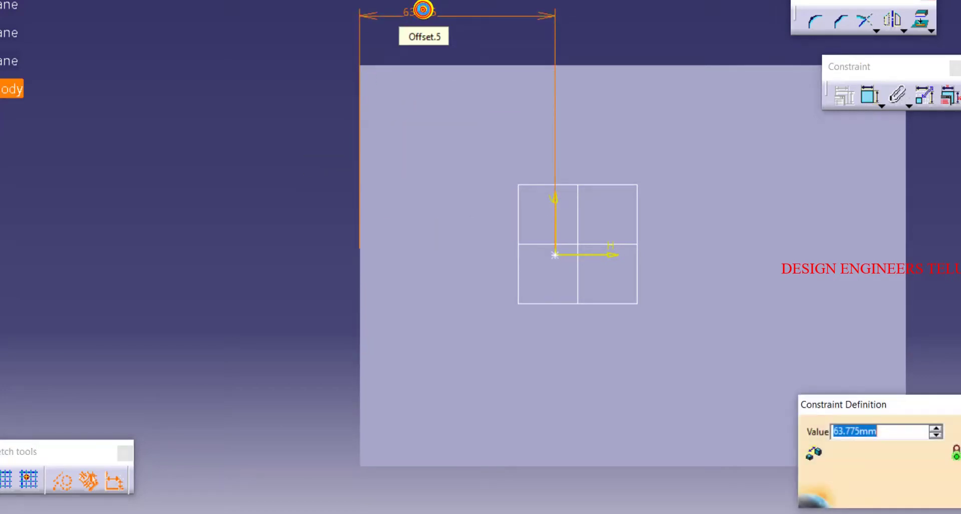
type("50")
key("Return")
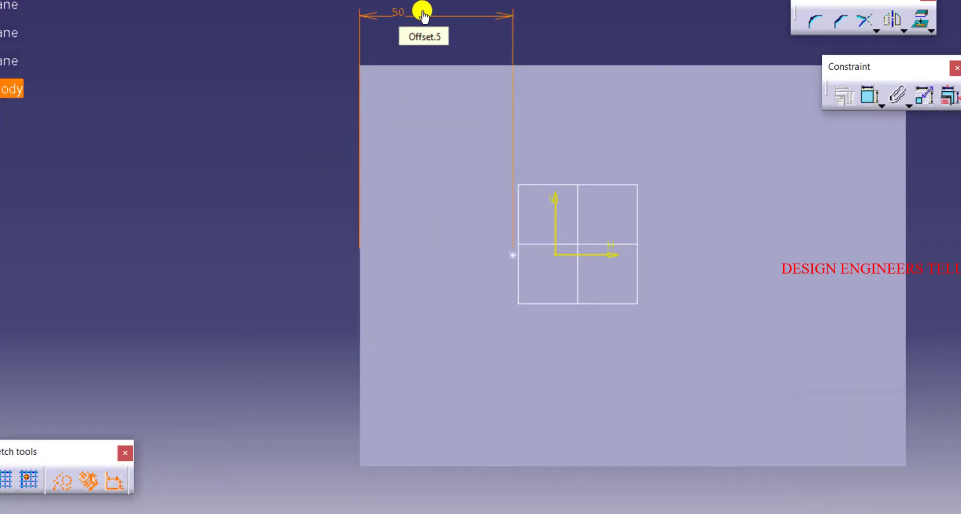
left_click(575, 22)
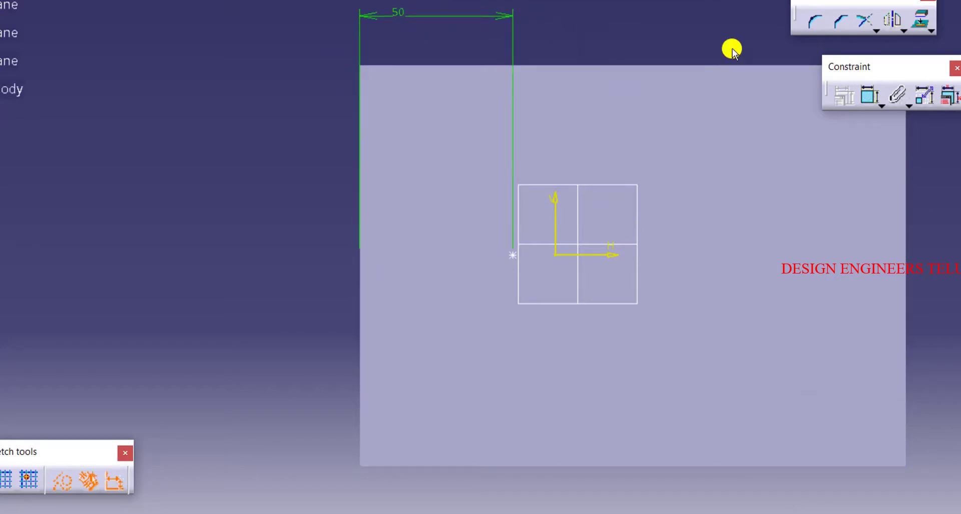
Step: Constrain the hole's centre point 50 mm from the face's upper edge and exit the positioning sketch
left_click(869, 95)
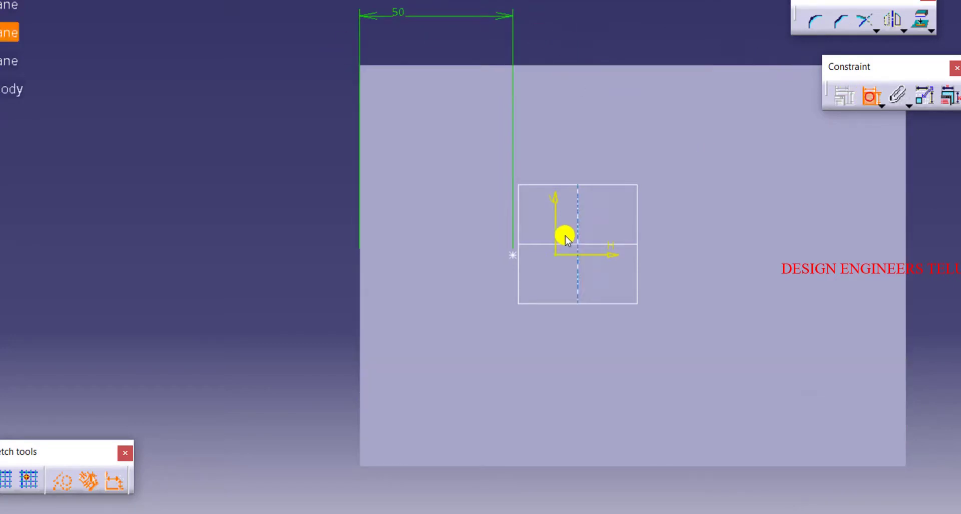
left_click(516, 245)
left_click(464, 65)
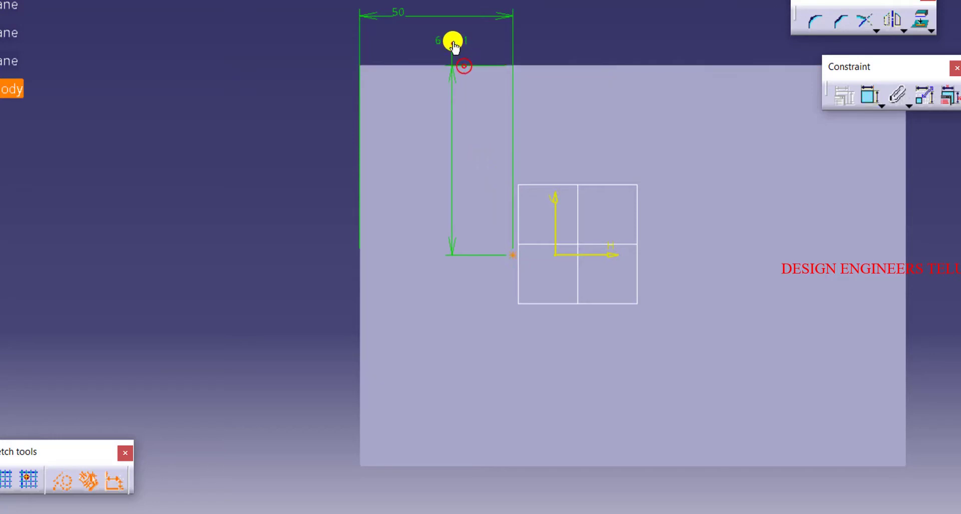
left_click(454, 45)
double_click(454, 41)
type("5")
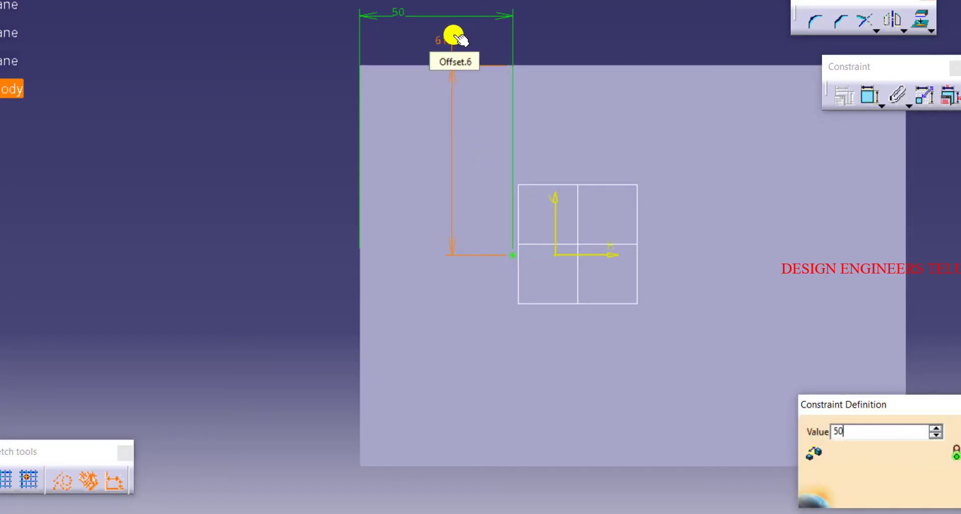
type("0")
key("Return")
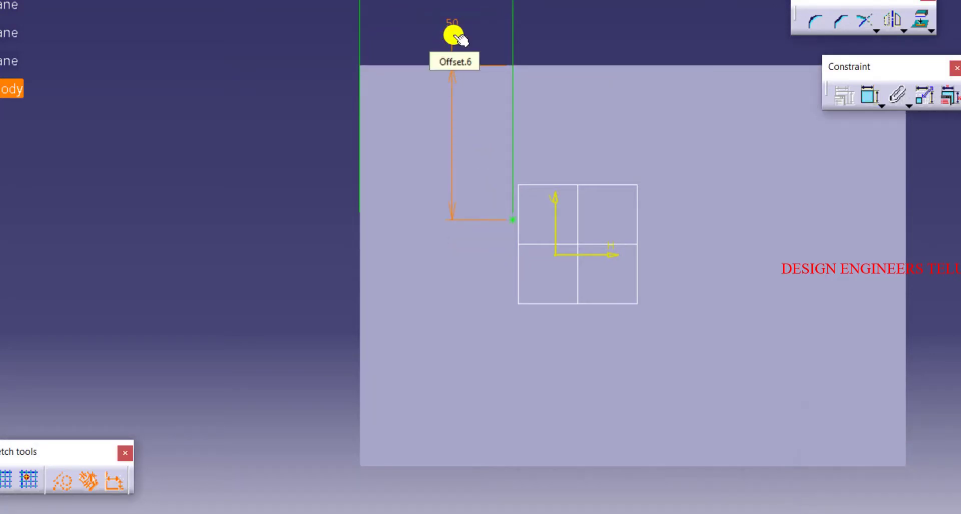
left_click(554, 35)
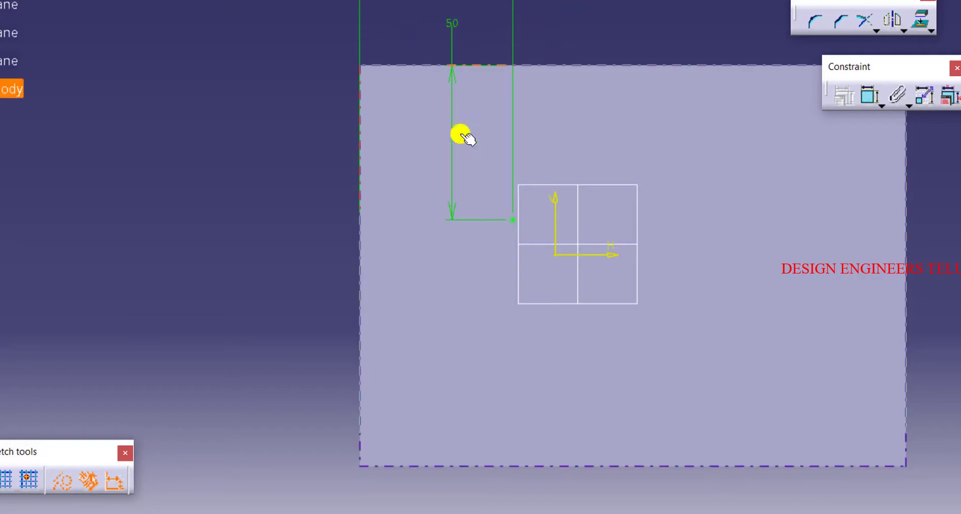
left_click(512, 220)
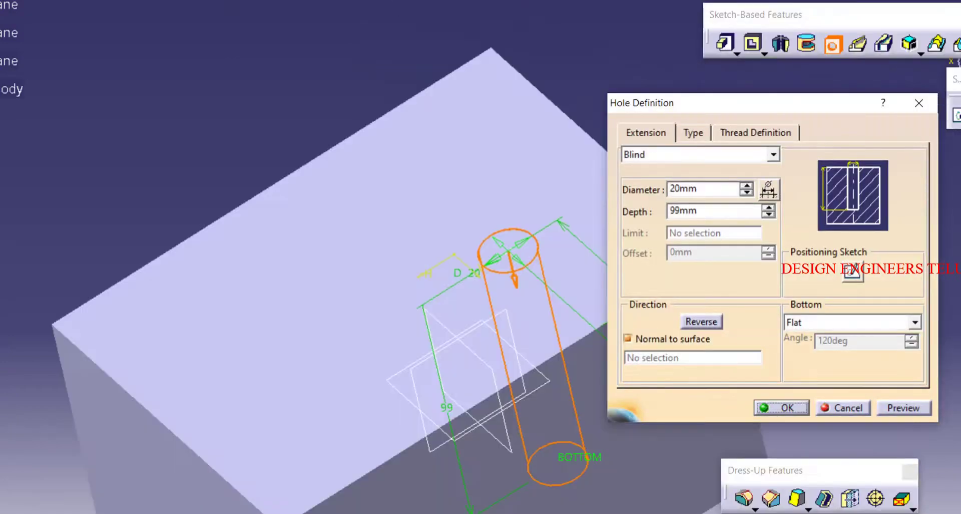
Step: Reduce the blind hole's depth to 76 mm
left_click(510, 309)
middle_click_drag(515, 312, 357, 173)
left_click(721, 231)
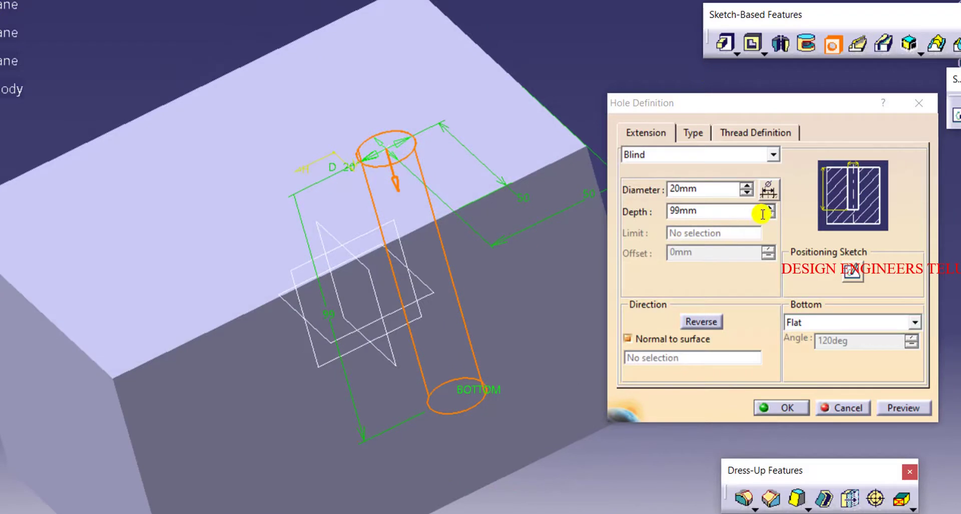
left_click_drag(767, 217, 746, 220)
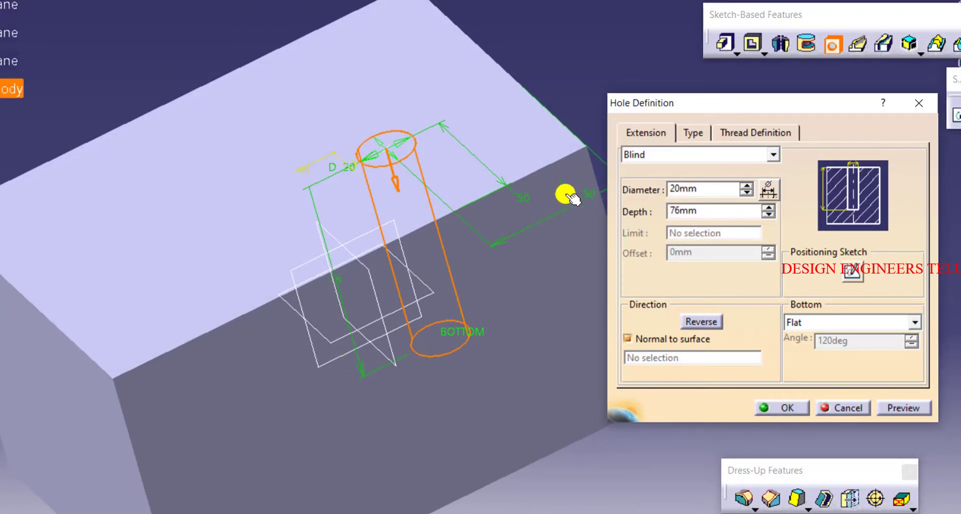
Step: Change the hole's bottom from Flat to V-Bottom and examine its tip from the block's side face
middle_click_drag(623, 86, 616, 105)
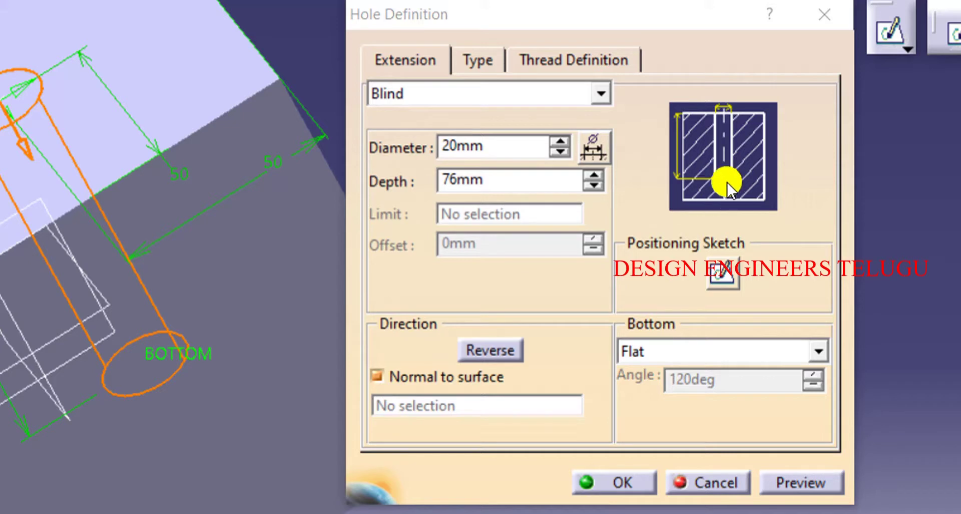
left_click(726, 345)
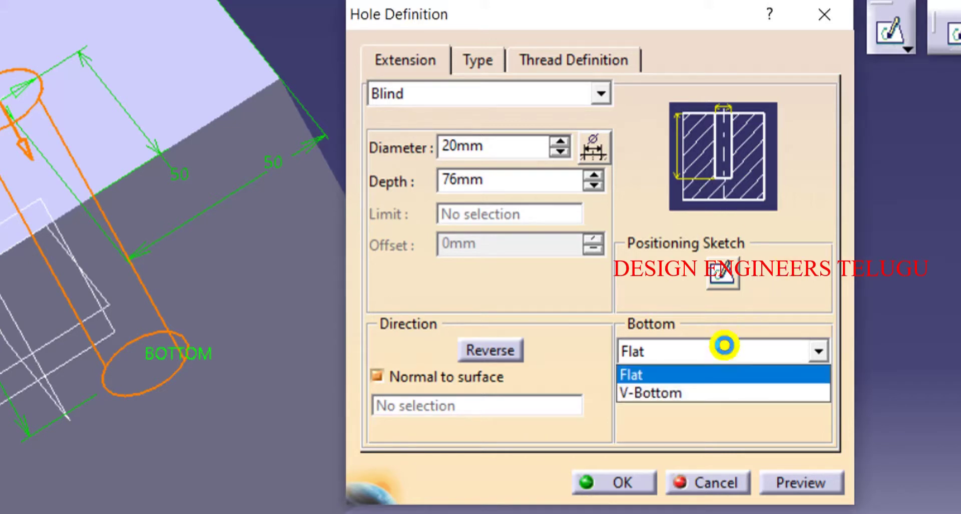
left_click(711, 389)
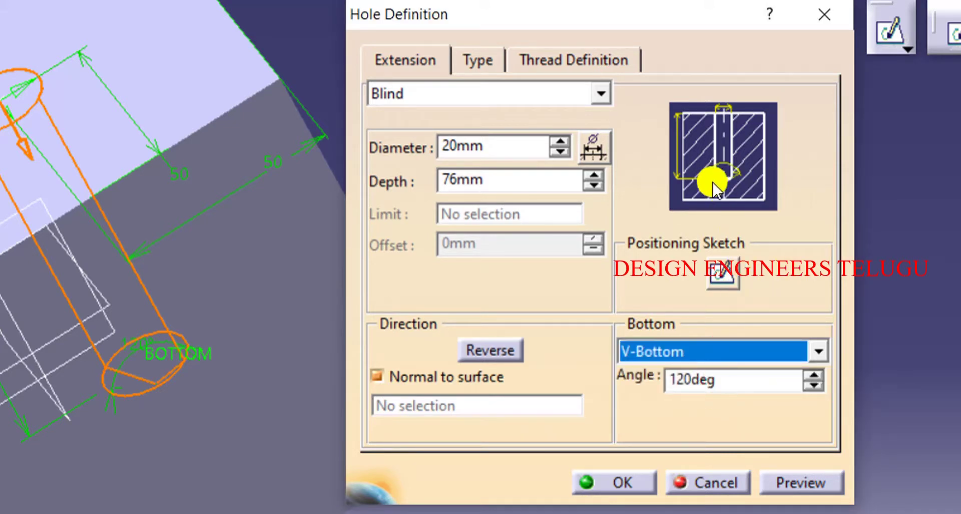
middle_click_drag(225, 300, 441, 510)
middle_click_drag(78, 307, 174, 221)
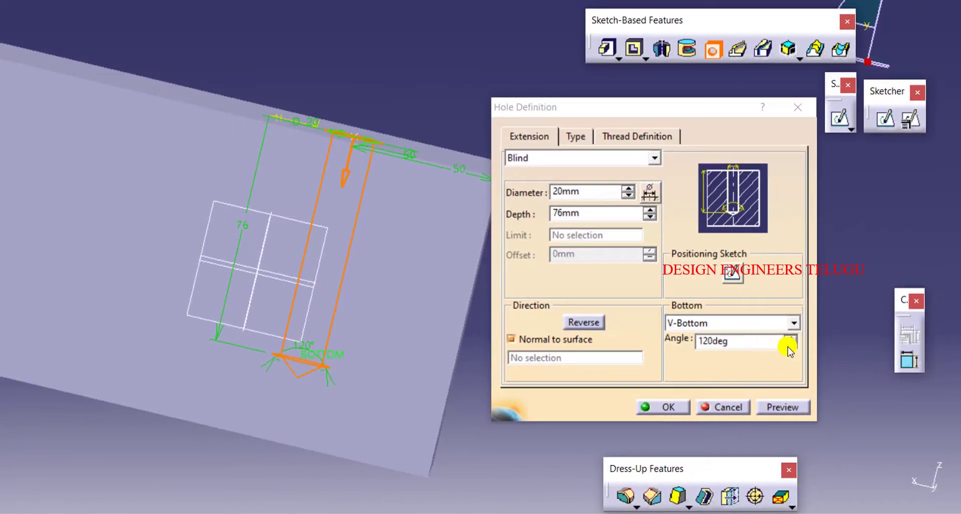
mouse_move(289, 397)
middle_mouse_down()
mouse_move(298, 356)
mouse_move(320, 347)
mouse_move(362, 217)
middle_mouse_up()
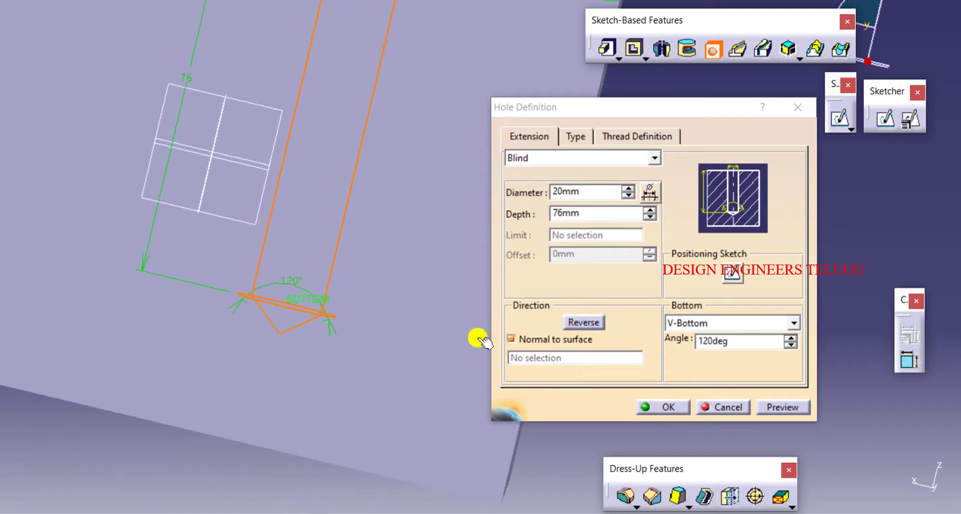
Step: Switch the hole's bottom to Flat and back to V-Bottom to compare the two end shapes
left_click(693, 320)
left_click(680, 332)
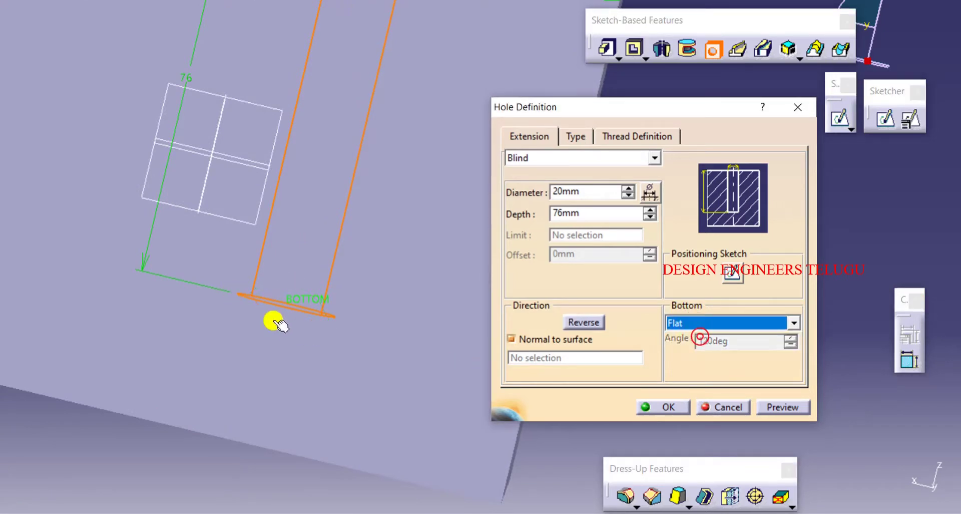
left_click(727, 321)
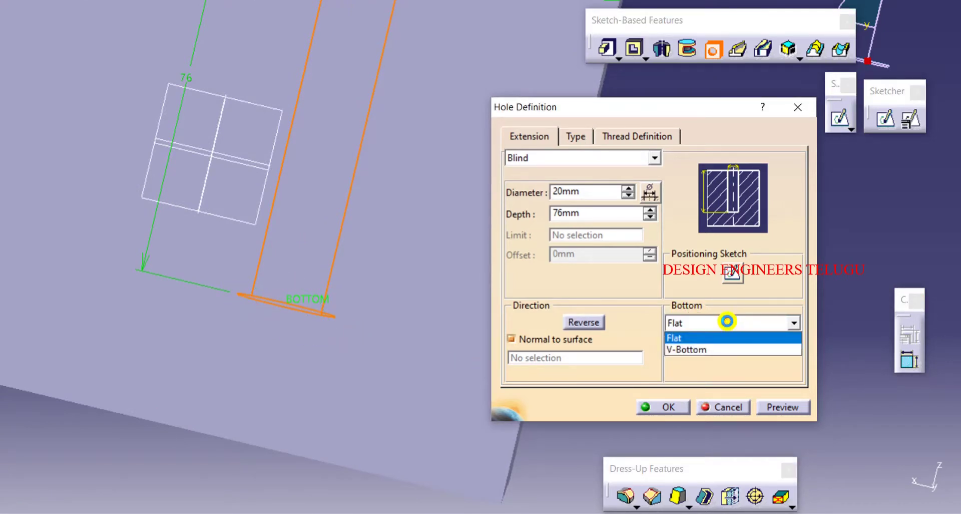
left_click(718, 350)
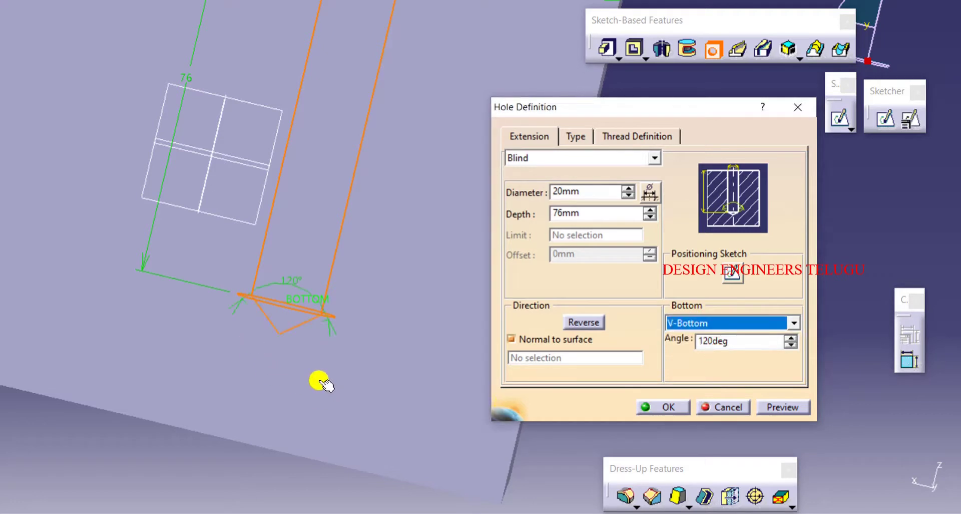